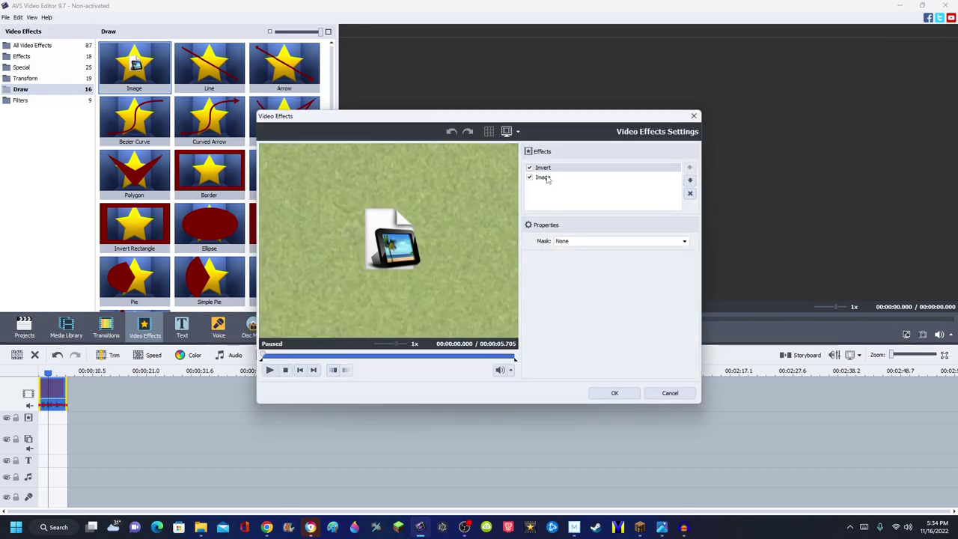
Step: Set the Image effect's picture to DMA.jpg from the Pictures folder
{"action": "left_click", "coordinate": [584, 177]}
{"action": "left_click", "coordinate": [685, 248]}
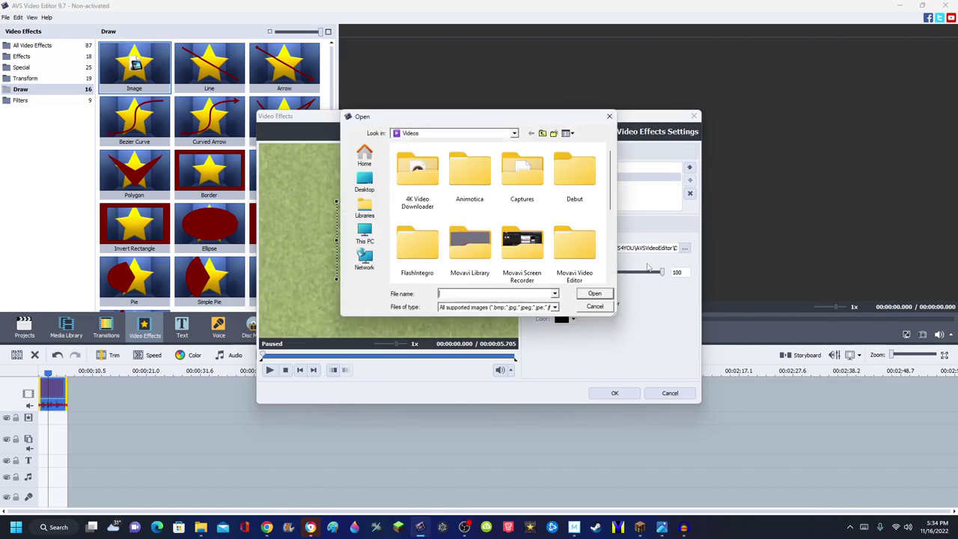
{"action": "left_click", "coordinate": [514, 132]}
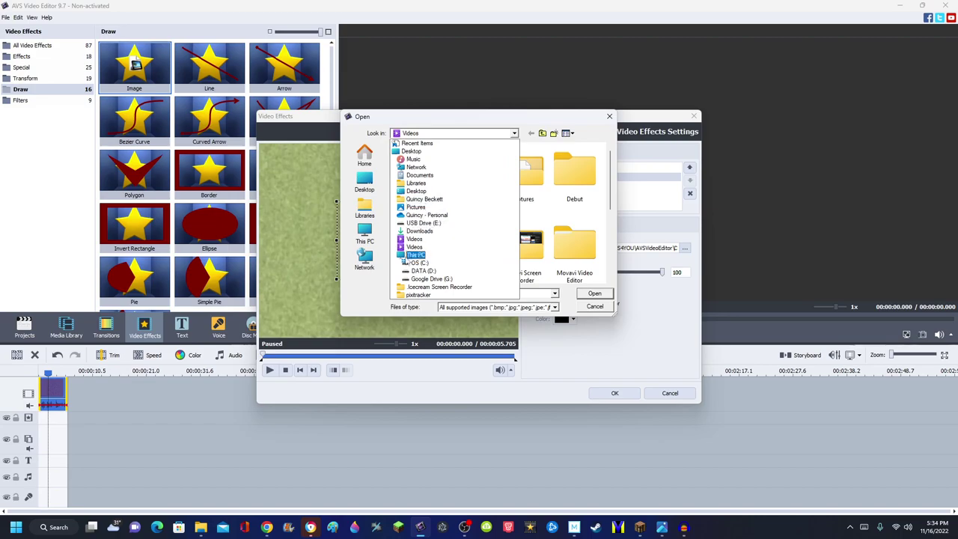
{"action": "left_click", "coordinate": [411, 214]}
{"action": "left_click", "coordinate": [495, 293]}
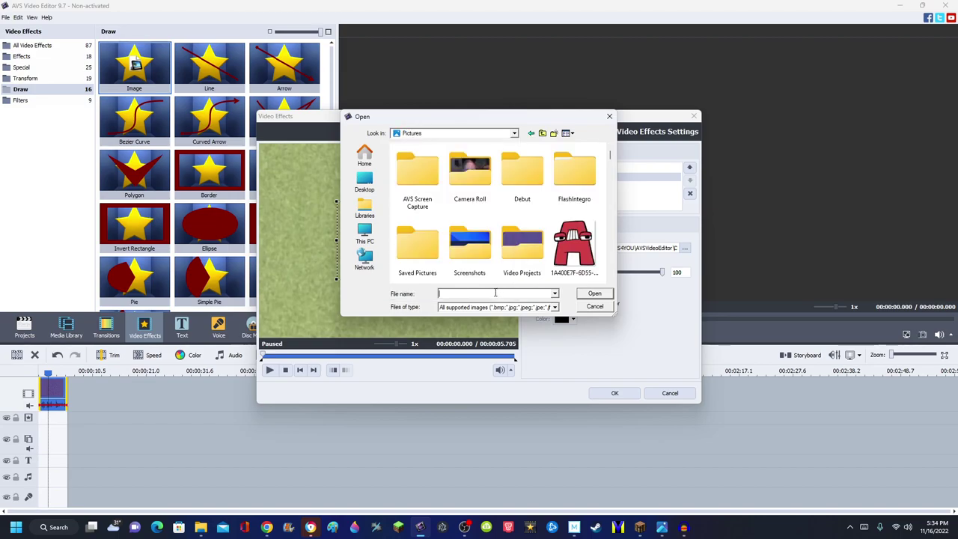
{"action": "type", "text": "dm"}
{"action": "left_click", "coordinate": [452, 313]}
{"action": "left_click", "coordinate": [596, 293]}
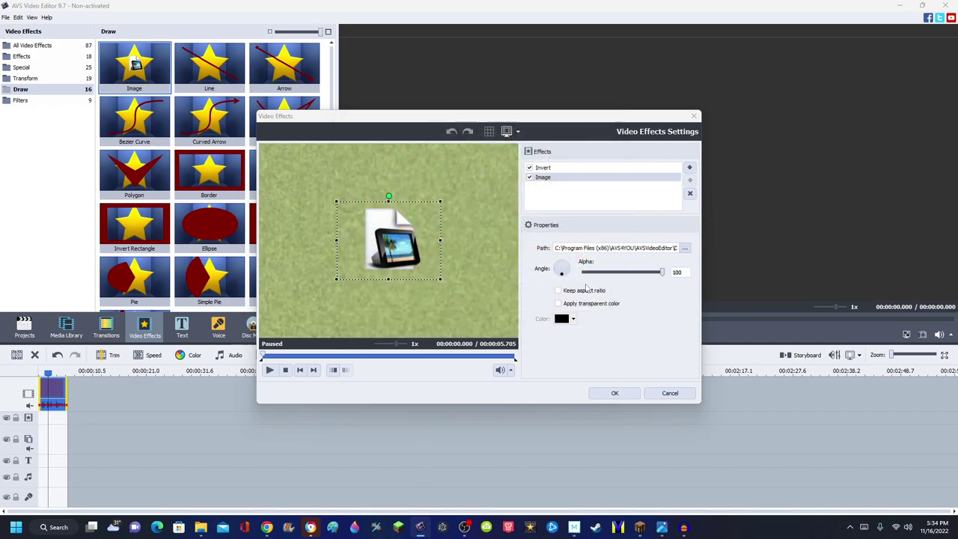
Step: Stretch the gradient image over the whole frame, set its alpha to 50 and apply the effect settings
{"action": "left_click_drag", "start_coordinate": [389, 316], "coordinate": [403, 340]}
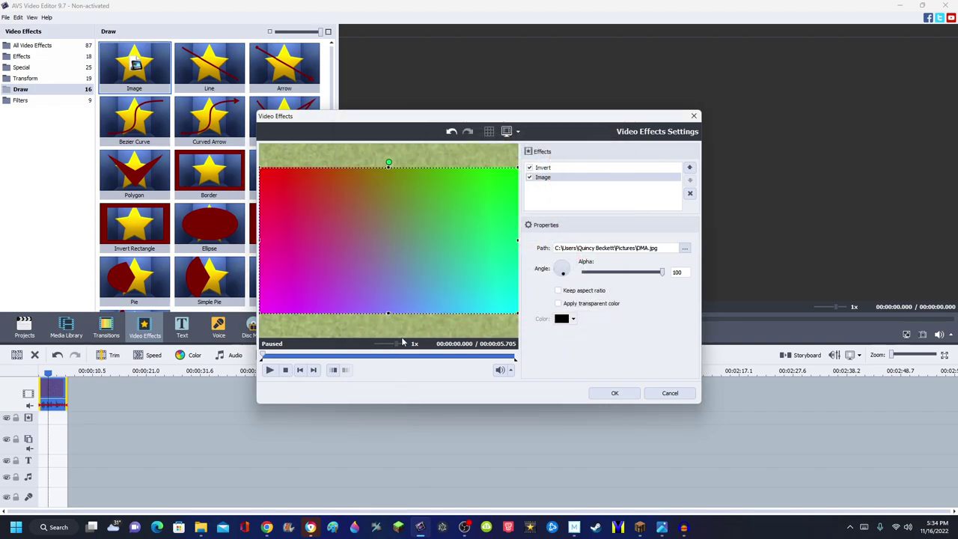
{"action": "left_click_drag", "start_coordinate": [389, 168], "coordinate": [386, 143]}
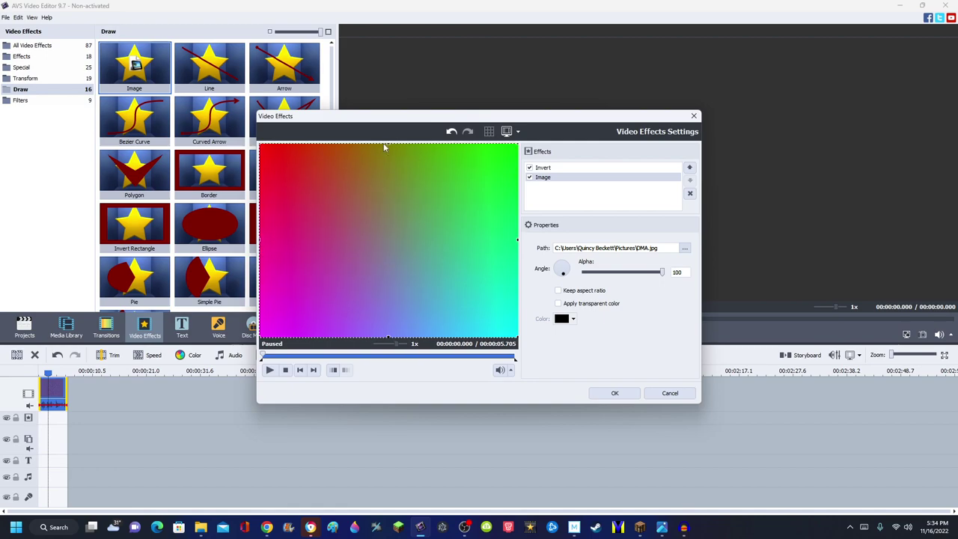
{"action": "left_click_drag", "start_coordinate": [627, 275], "coordinate": [622, 276]}
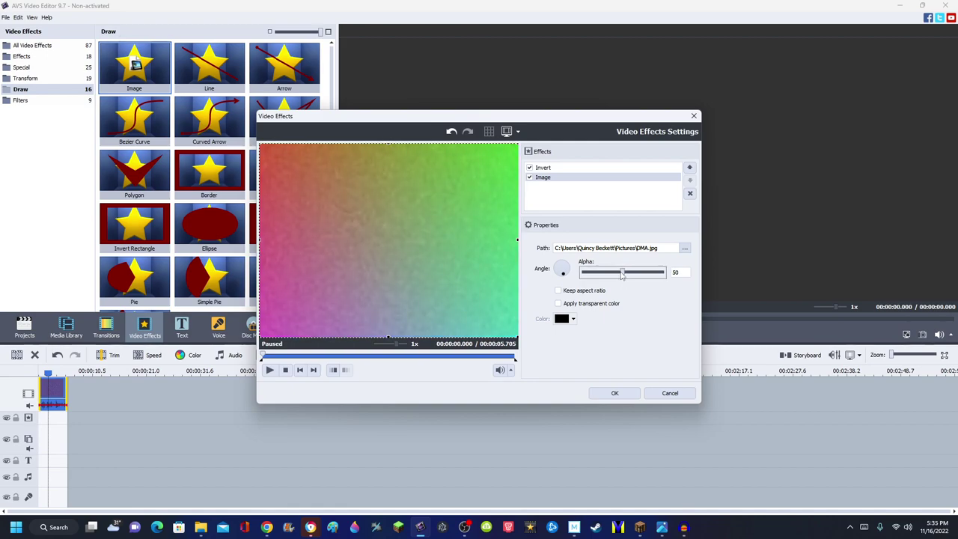
{"action": "left_click", "coordinate": [356, 357]}
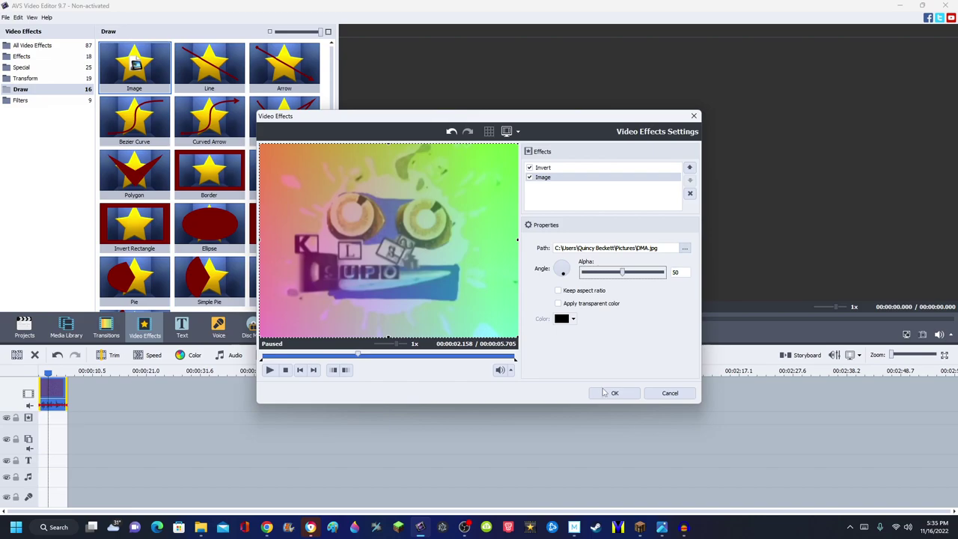
{"action": "left_click", "coordinate": [611, 392]}
{"action": "left_click", "coordinate": [544, 319]}
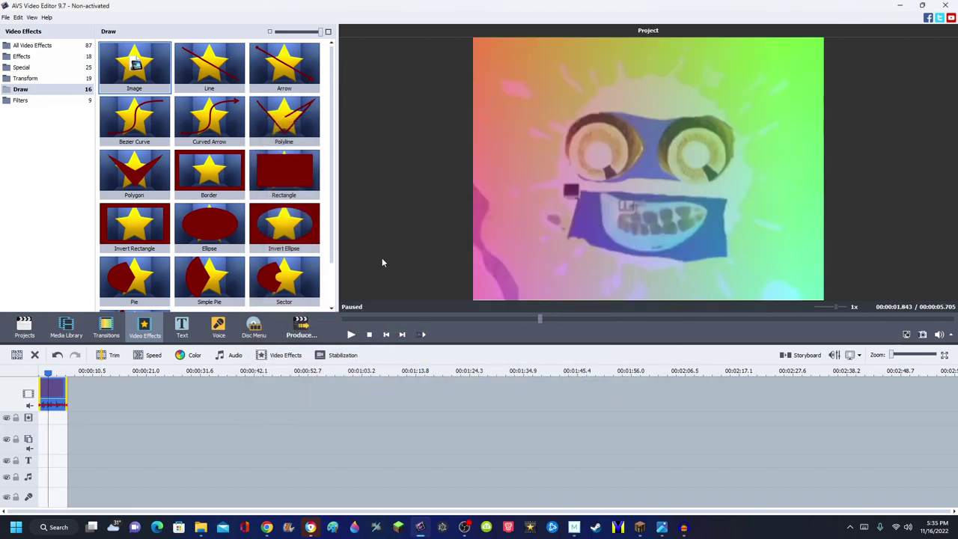
Step: Set up an MP4 file export with the profile M4V - Apple iPhone, iPad, iPod - 480p (H.264, 640x480, 30 fps)
{"action": "left_click", "coordinate": [301, 330]}
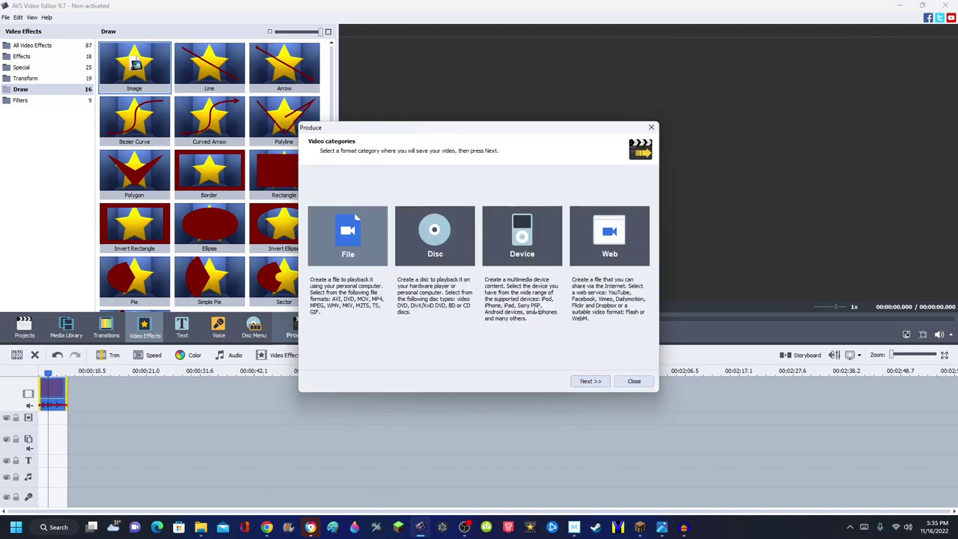
{"action": "left_click", "coordinate": [590, 381]}
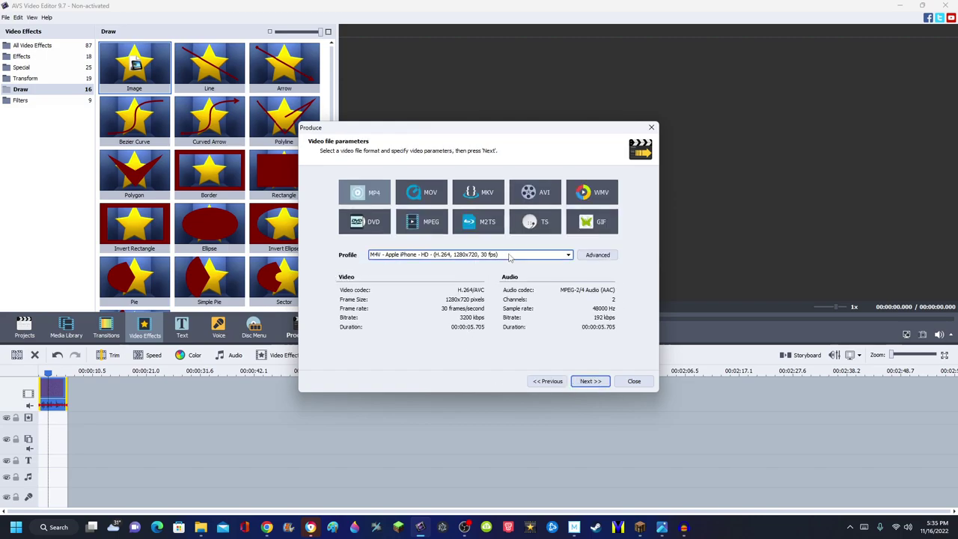
{"action": "left_click", "coordinate": [508, 255]}
{"action": "left_click", "coordinate": [510, 351]}
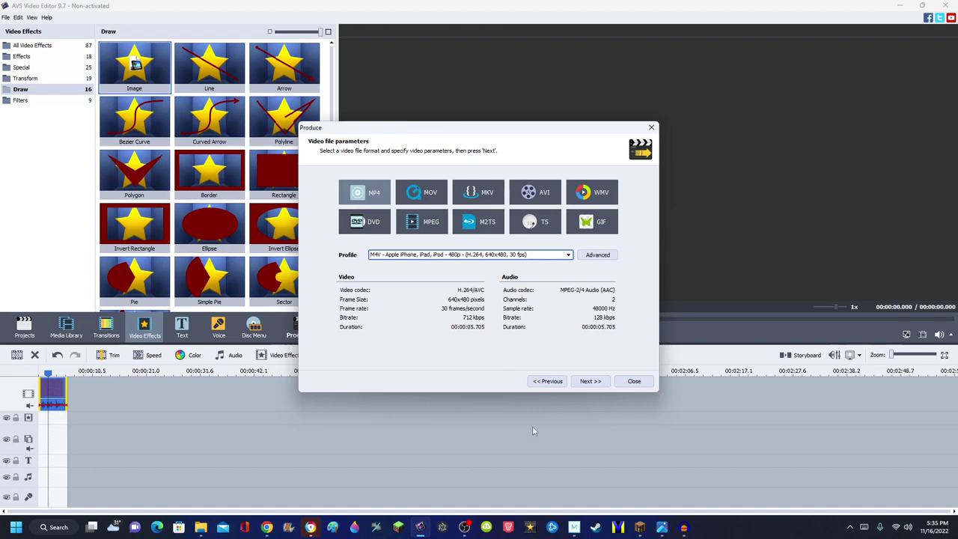
Step: Choose the AVSVideoEditor\Output folder and create the movie under the name Untitled
{"action": "left_click", "coordinate": [591, 382]}
{"action": "left_click", "coordinate": [542, 198]}
{"action": "left_click", "coordinate": [556, 263]}
{"action": "left_click", "coordinate": [548, 381]}
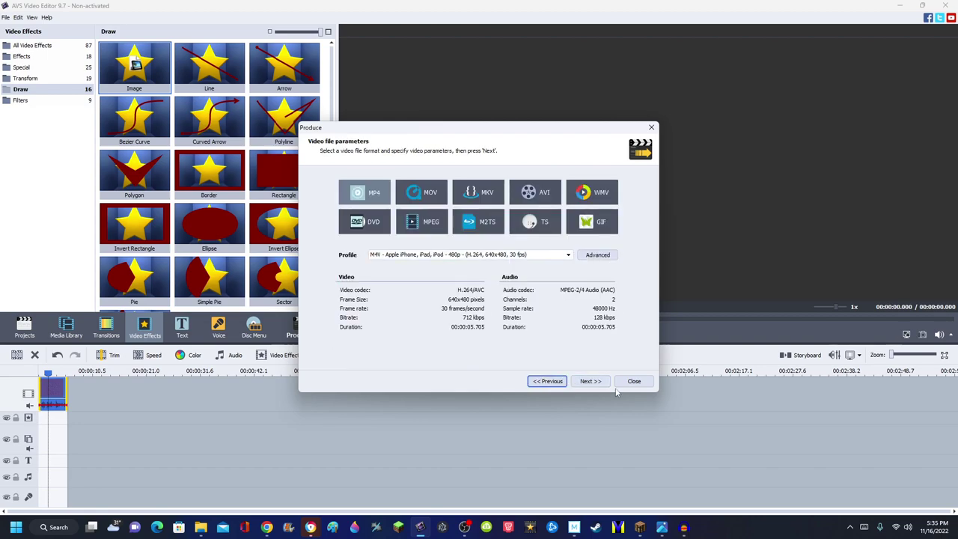
{"action": "left_click", "coordinate": [592, 381]}
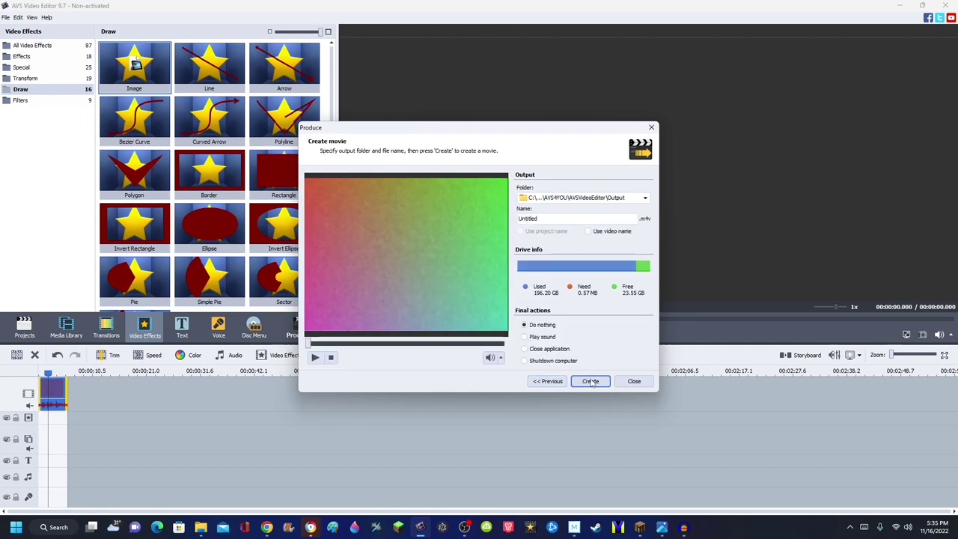
{"action": "left_click", "coordinate": [590, 381]}
{"action": "left_click", "coordinate": [433, 313]}
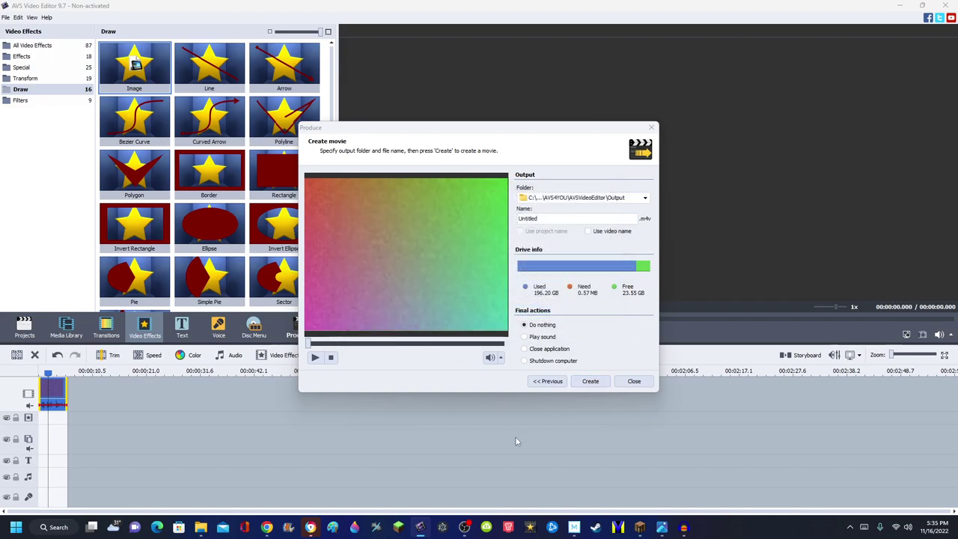
{"action": "left_click", "coordinate": [464, 527]}
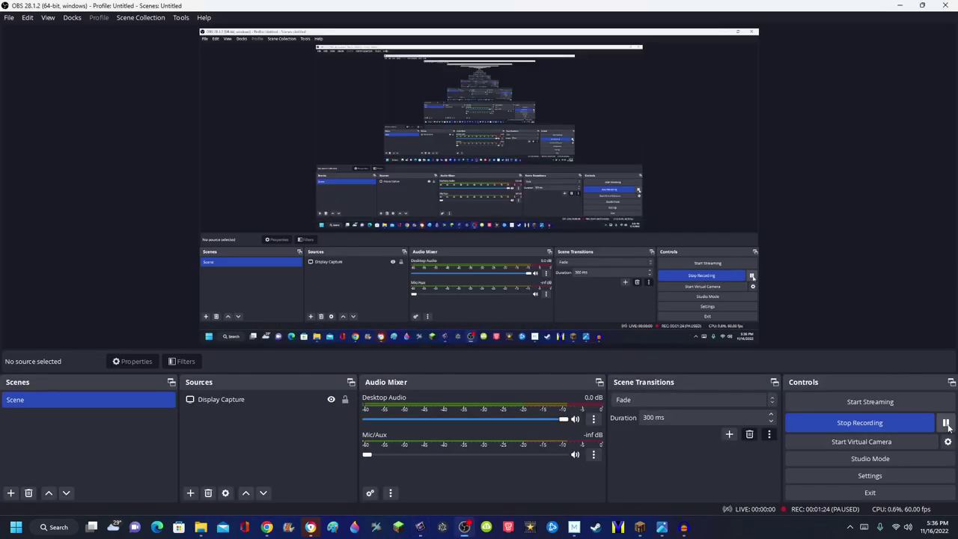
{"action": "left_click", "coordinate": [420, 526]}
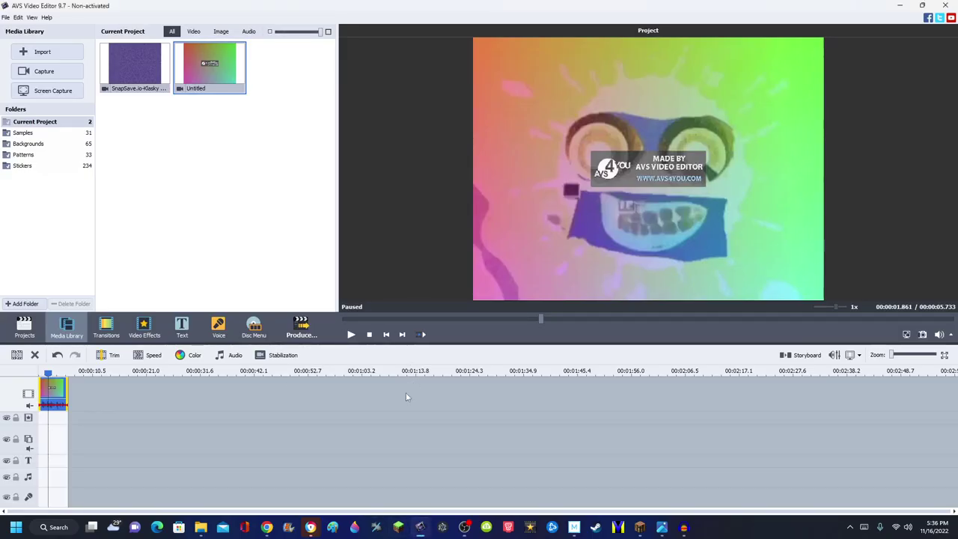
Step: Set the contrast of the rendered timeline clip to 25 in its color correction settings
{"action": "left_click", "coordinate": [144, 327]}
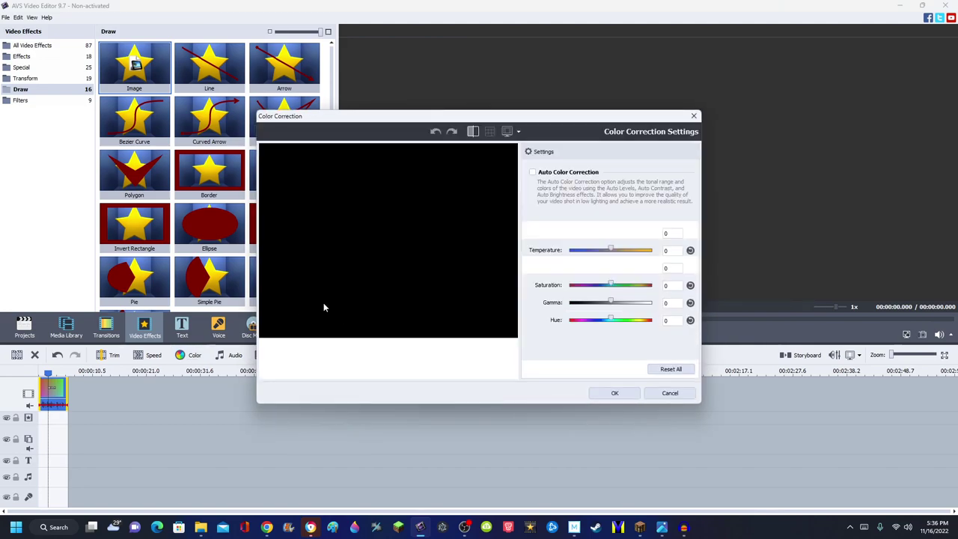
{"action": "left_click", "coordinate": [673, 233]}
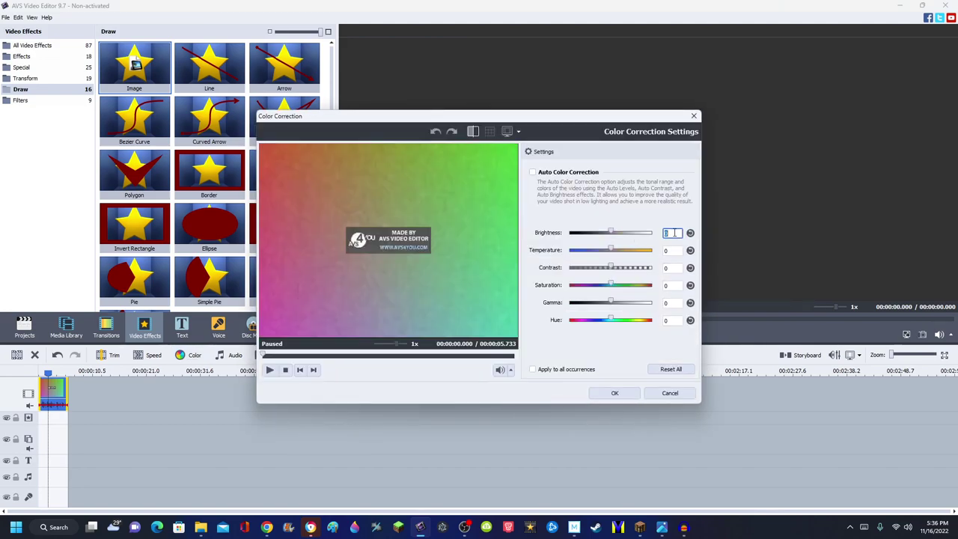
{"action": "left_click", "coordinate": [356, 356]}
{"action": "left_click", "coordinate": [671, 267]}
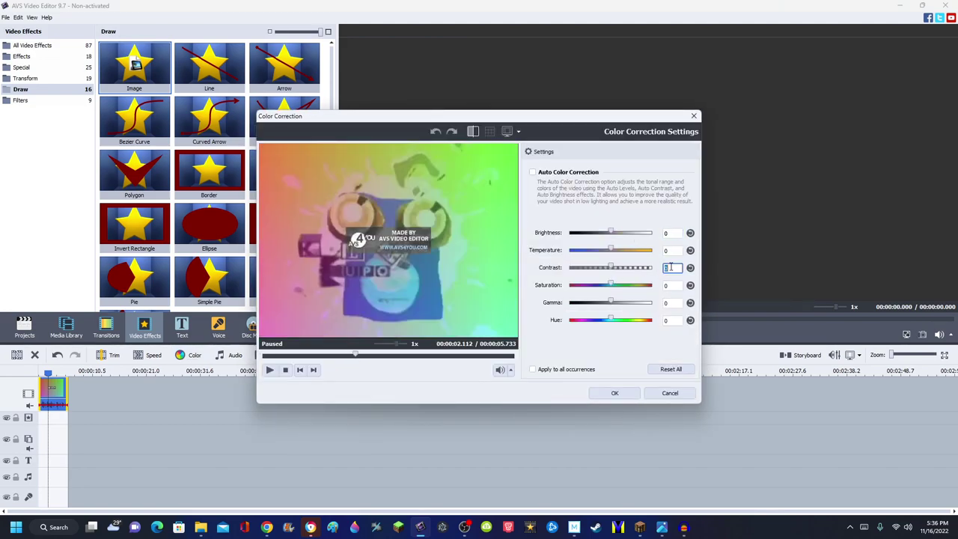
{"action": "type", "text": "25"}
{"action": "key", "text": "Tab"}
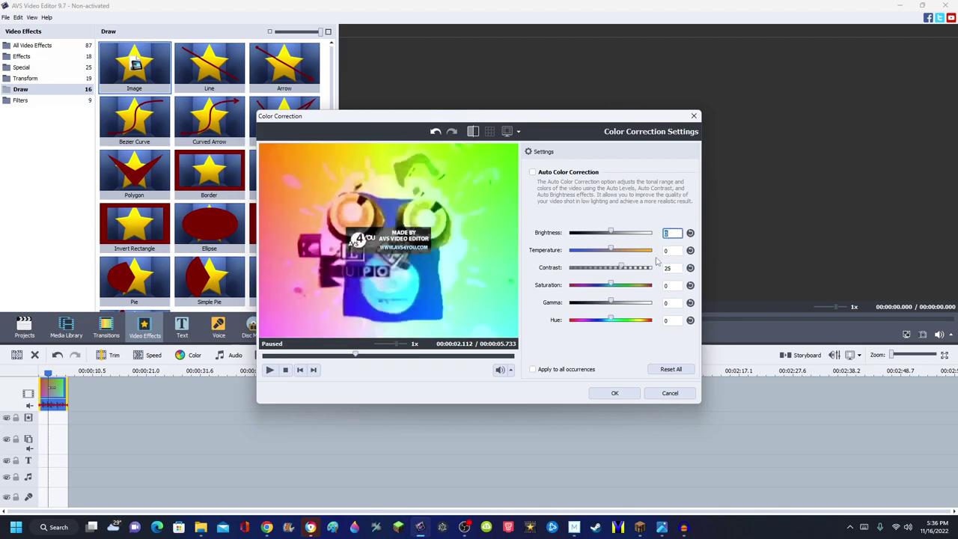
Step: Set the clip's brightness to -50, apply the color correction and check several frames
{"action": "type", "text": "-50"}
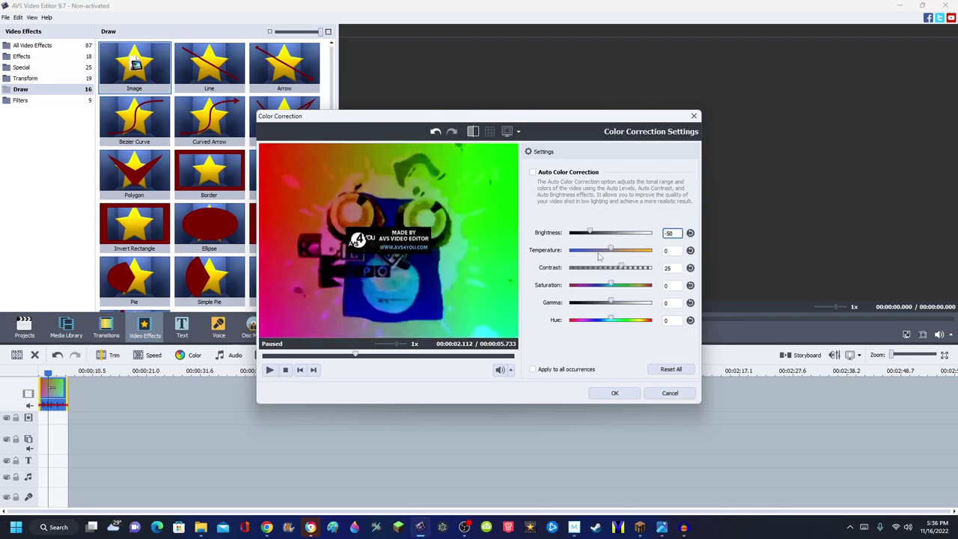
{"action": "left_click", "coordinate": [336, 356]}
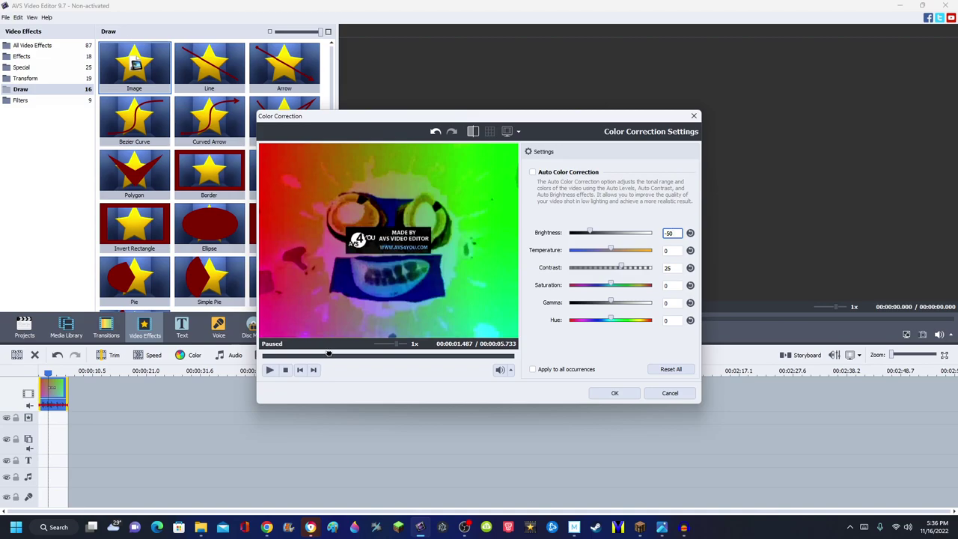
{"action": "mouse_move", "coordinate": [620, 265]}
{"action": "left_mouse_down"}
{"action": "mouse_move", "coordinate": [605, 268]}
{"action": "mouse_move", "coordinate": [620, 282]}
{"action": "left_mouse_up"}
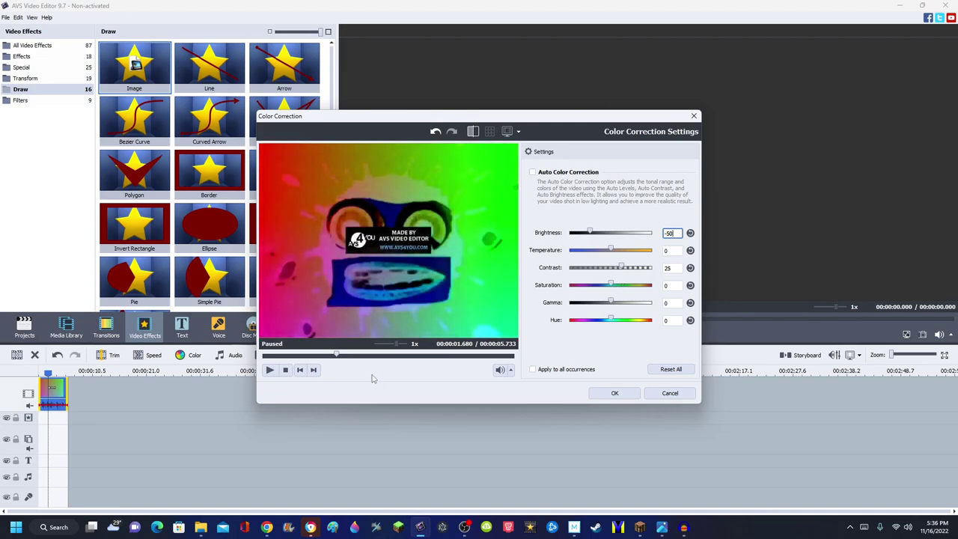
{"action": "mouse_move", "coordinate": [355, 360]}
{"action": "left_mouse_down"}
{"action": "mouse_move", "coordinate": [376, 357]}
{"action": "mouse_move", "coordinate": [343, 366]}
{"action": "left_mouse_up"}
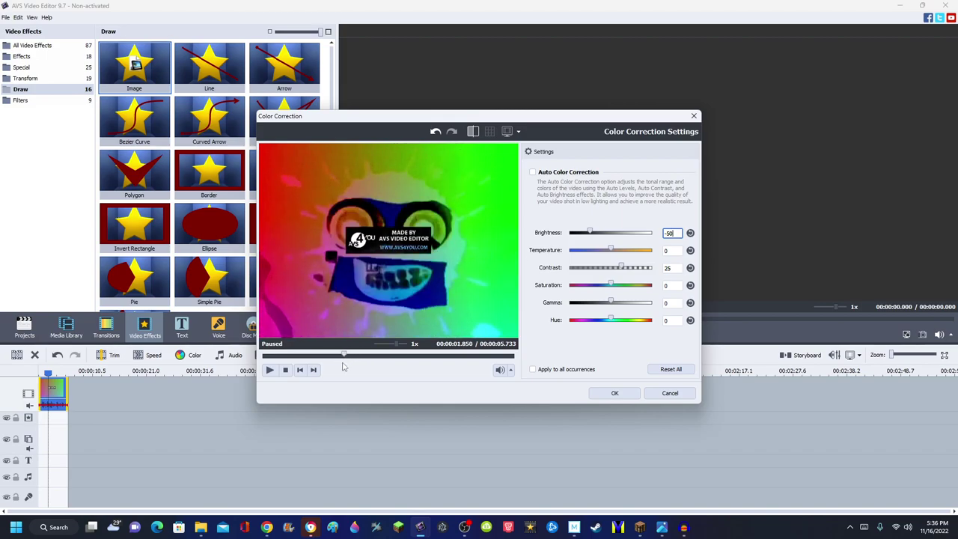
{"action": "left_click", "coordinate": [612, 393]}
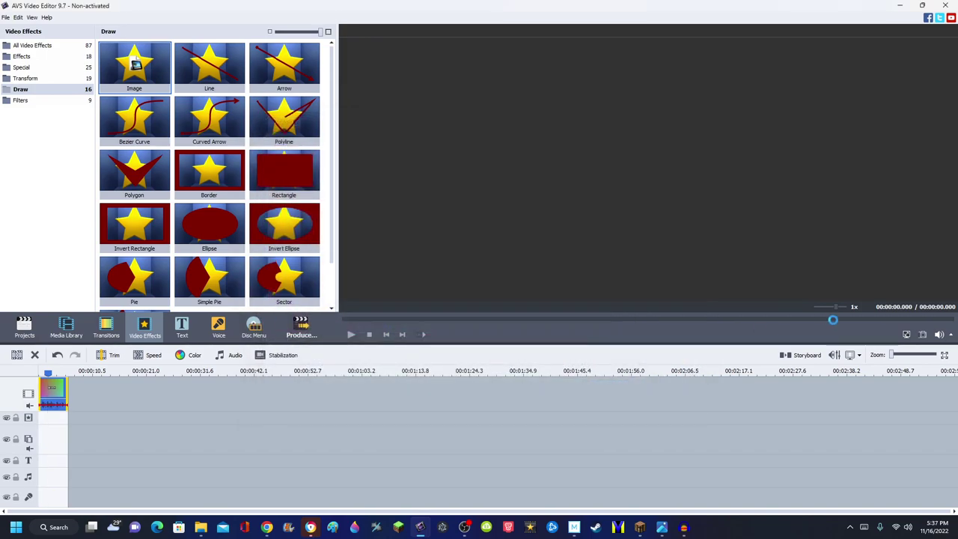
{"action": "left_click", "coordinate": [875, 321]}
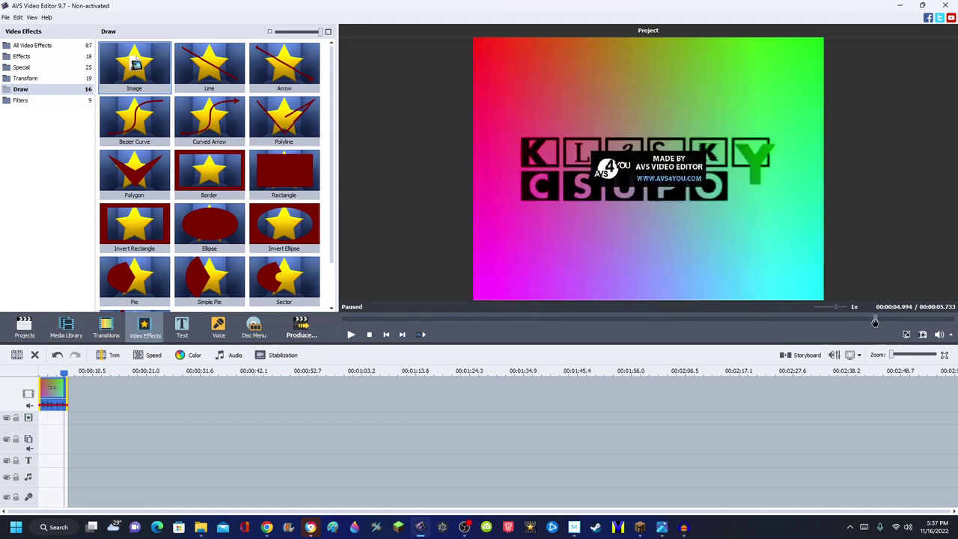
{"action": "left_click_drag", "start_coordinate": [744, 321], "coordinate": [586, 321]}
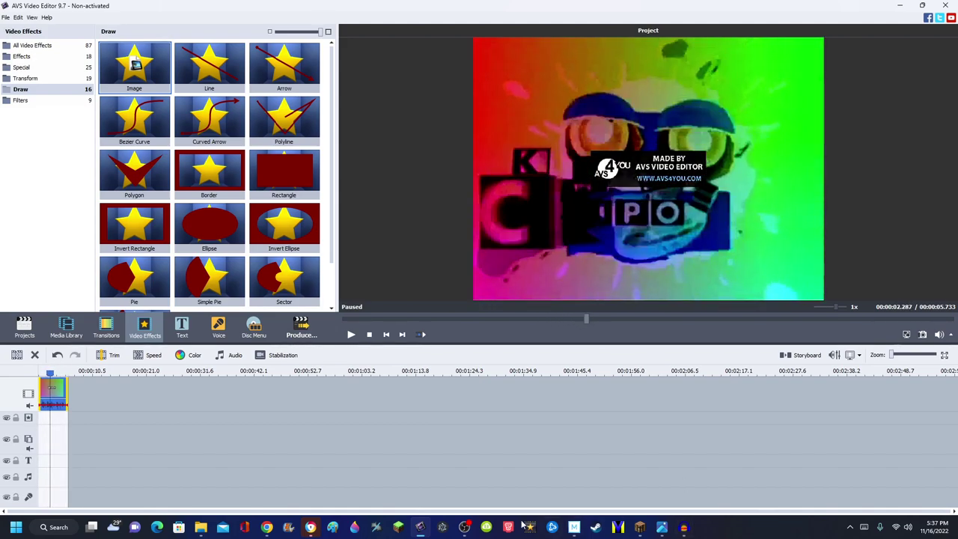
{"action": "left_click", "coordinate": [464, 528]}
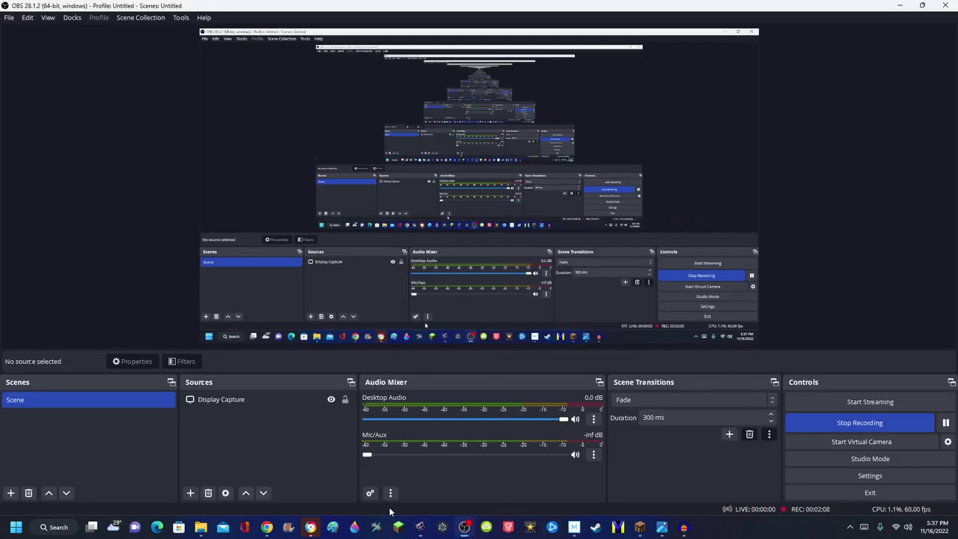
{"action": "left_click", "coordinate": [420, 528]}
Step: Set up another MP4 file export with the 480p Apple profile, saving to the AVSVideoEditor\Output folder
{"action": "left_click", "coordinate": [135, 65]}
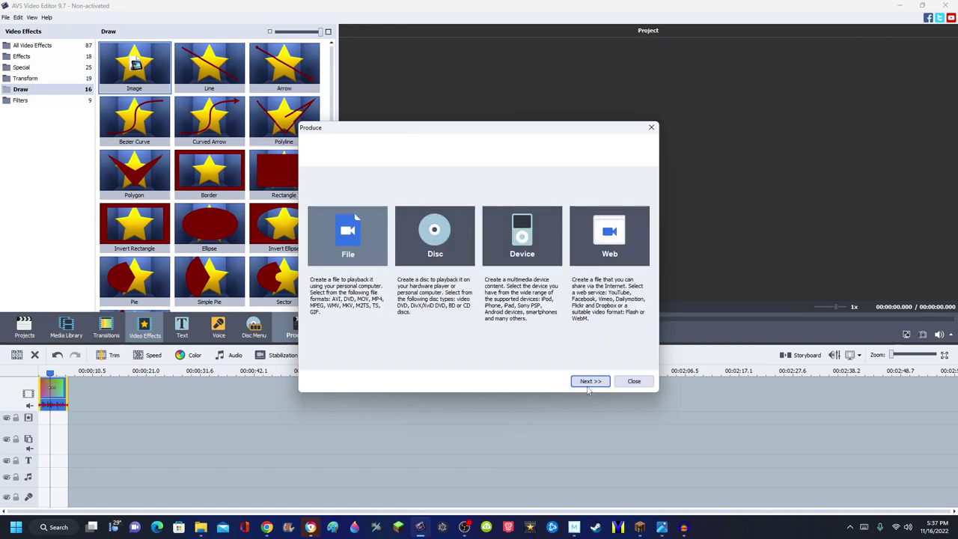
{"action": "left_click", "coordinate": [588, 381]}
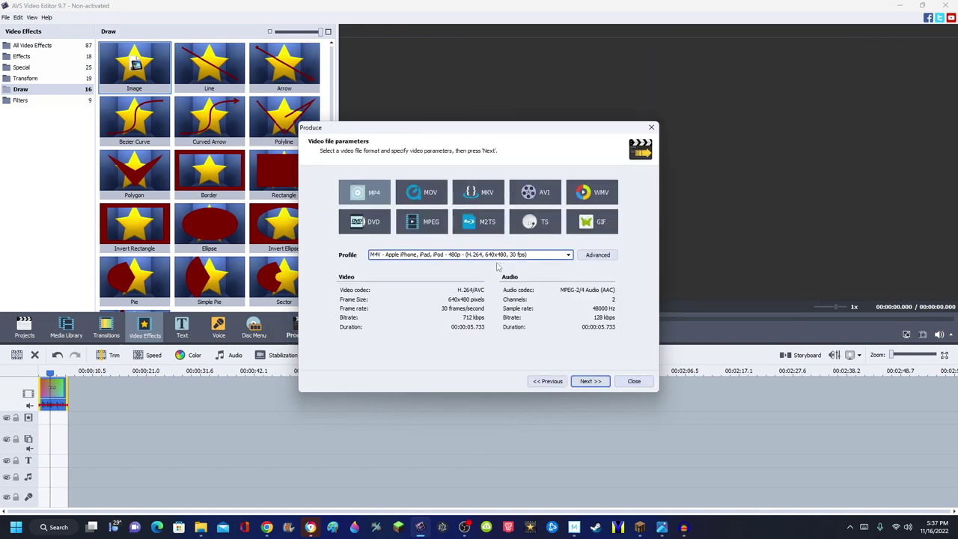
{"action": "left_click", "coordinate": [597, 381]}
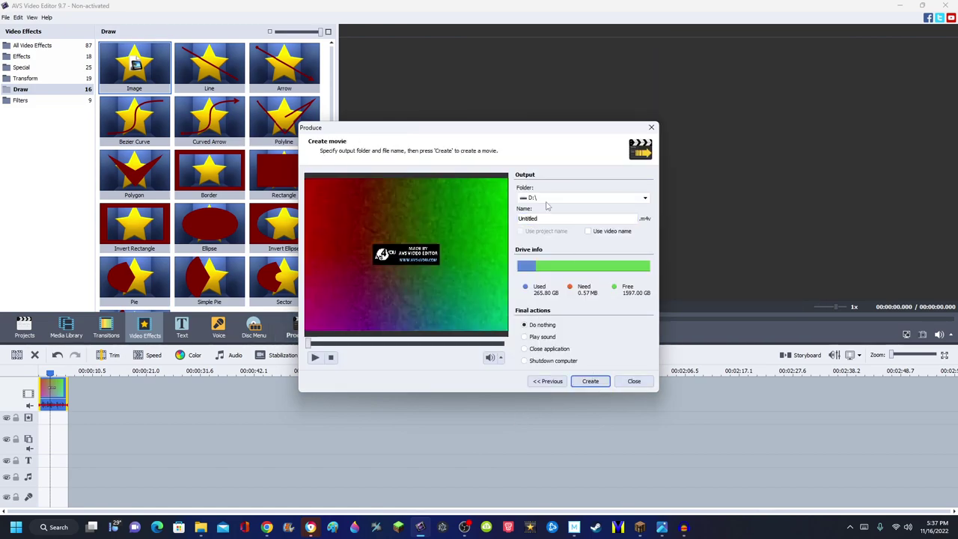
{"action": "left_click", "coordinate": [546, 197]}
{"action": "left_click", "coordinate": [569, 231]}
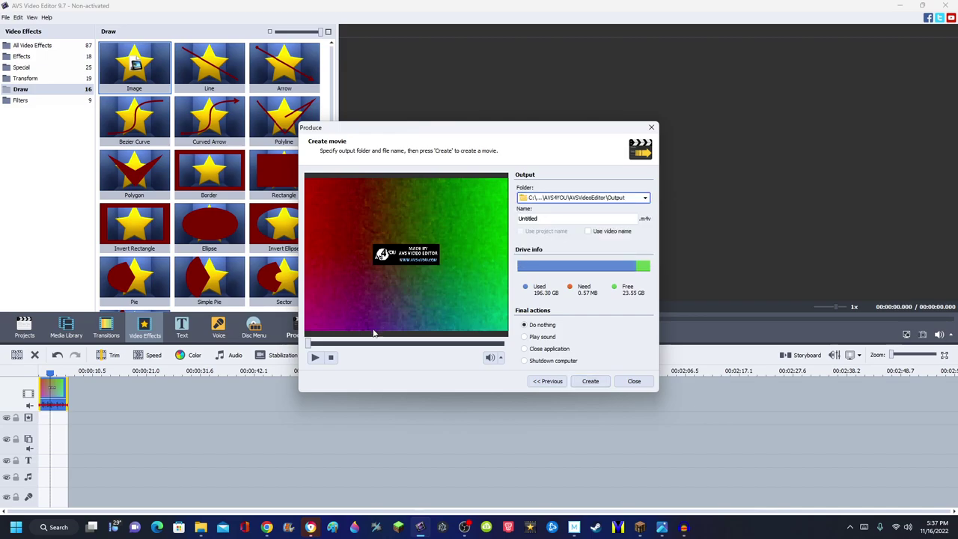
Step: Preview a frame of the export, name the movie Untitled1, create it and close the finished export
{"action": "left_click", "coordinate": [377, 342]}
{"action": "mouse_move", "coordinate": [377, 342]}
{"action": "left_mouse_down"}
{"action": "mouse_move", "coordinate": [391, 345]}
{"action": "mouse_move", "coordinate": [368, 359]}
{"action": "mouse_move", "coordinate": [391, 359]}
{"action": "mouse_move", "coordinate": [363, 345]}
{"action": "left_mouse_up"}
{"action": "left_click", "coordinate": [557, 218]}
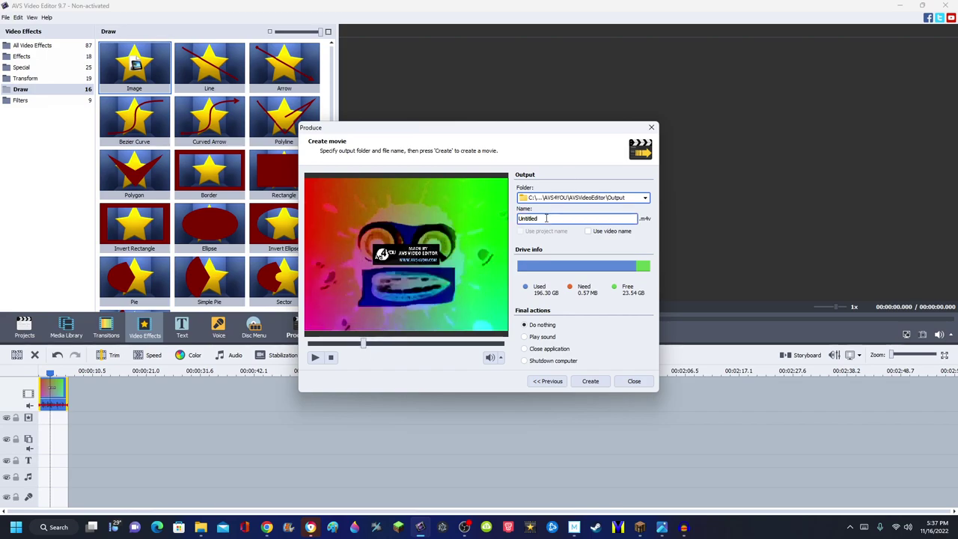
{"action": "left_click", "coordinate": [557, 217]}
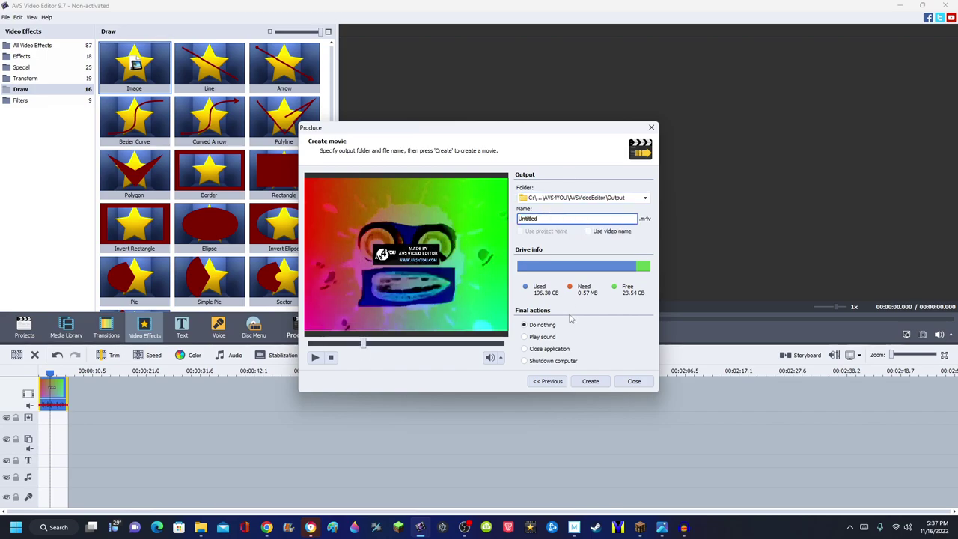
{"action": "type", "text": "1"}
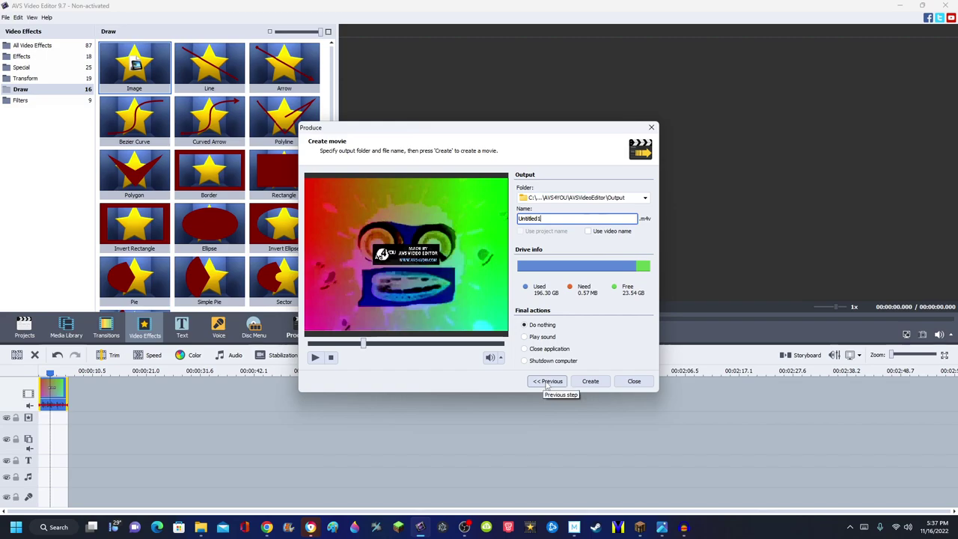
{"action": "left_click", "coordinate": [586, 382]}
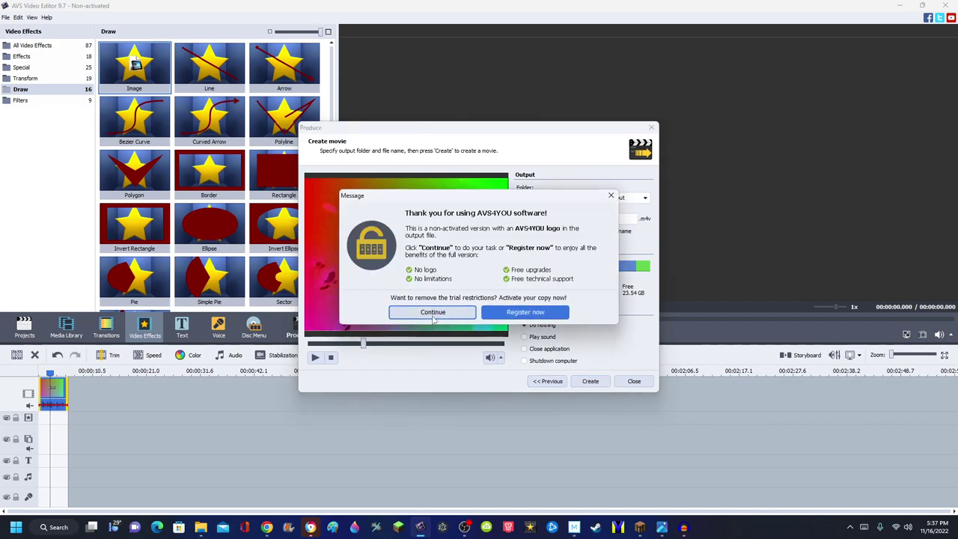
{"action": "left_click", "coordinate": [432, 313]}
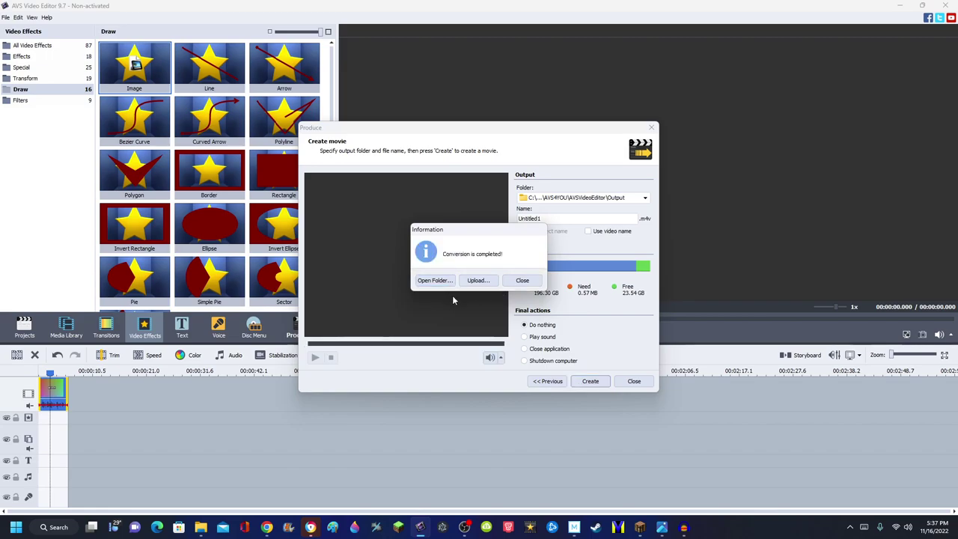
{"action": "left_click", "coordinate": [464, 527]}
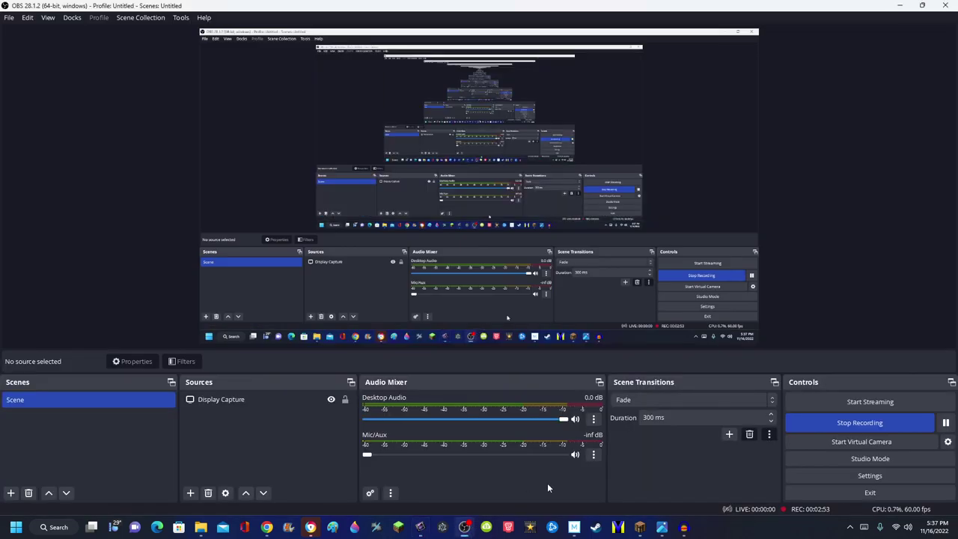
{"action": "left_click", "coordinate": [419, 527]}
{"action": "left_click", "coordinate": [434, 279]}
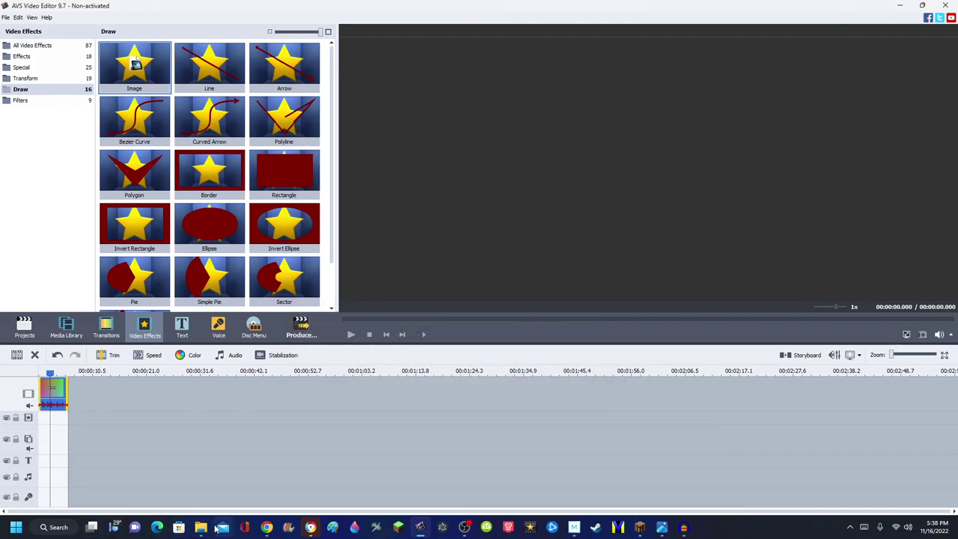
Step: Bring up the Output folder with the rendered files and delete the color-corrected clip from the timeline
{"action": "left_click", "coordinate": [201, 527]}
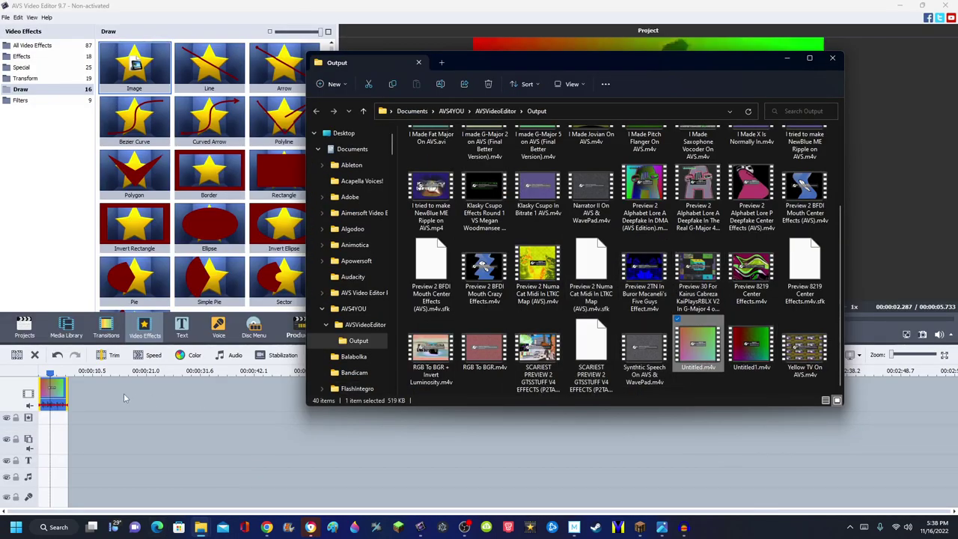
{"action": "left_click", "coordinate": [49, 389]}
{"action": "right_click", "coordinate": [50, 394]}
{"action": "left_click", "coordinate": [75, 378]}
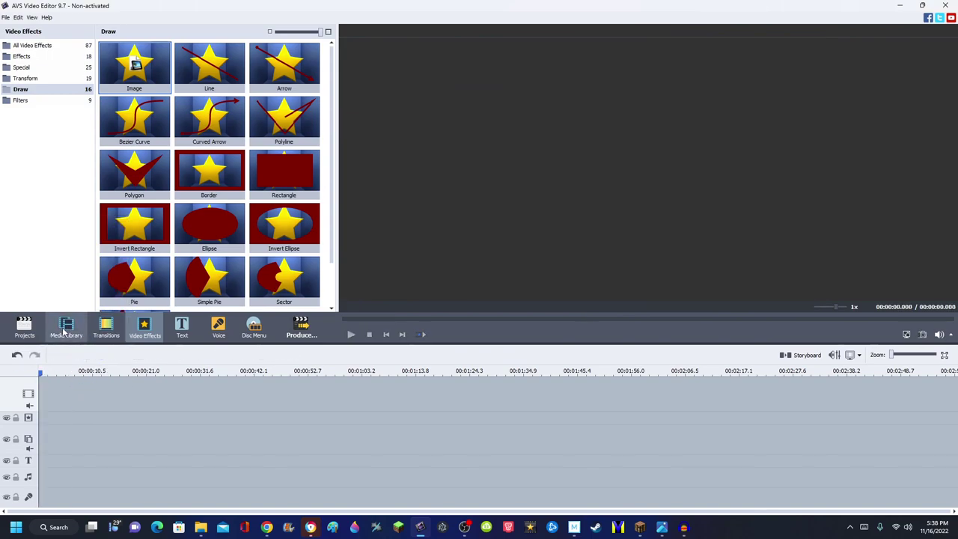
Step: Place the original SnapSave.io-Klasky Csupo Robot Logo video from the media library at the start of the timeline and preview a frame
{"action": "left_click", "coordinate": [66, 327]}
{"action": "left_click", "coordinate": [135, 65]}
{"action": "left_click_drag", "start_coordinate": [134, 66], "coordinate": [52, 394]}
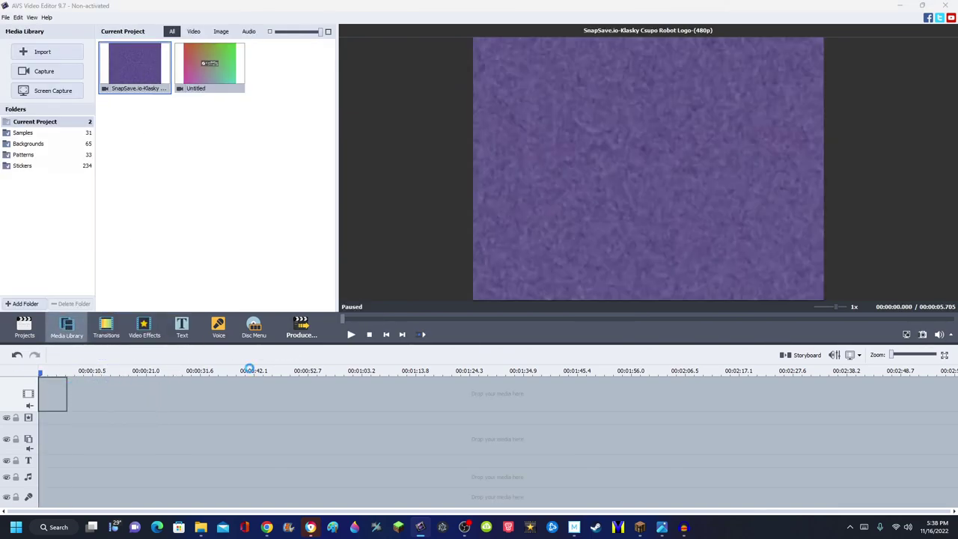
{"action": "key", "text": "Return"}
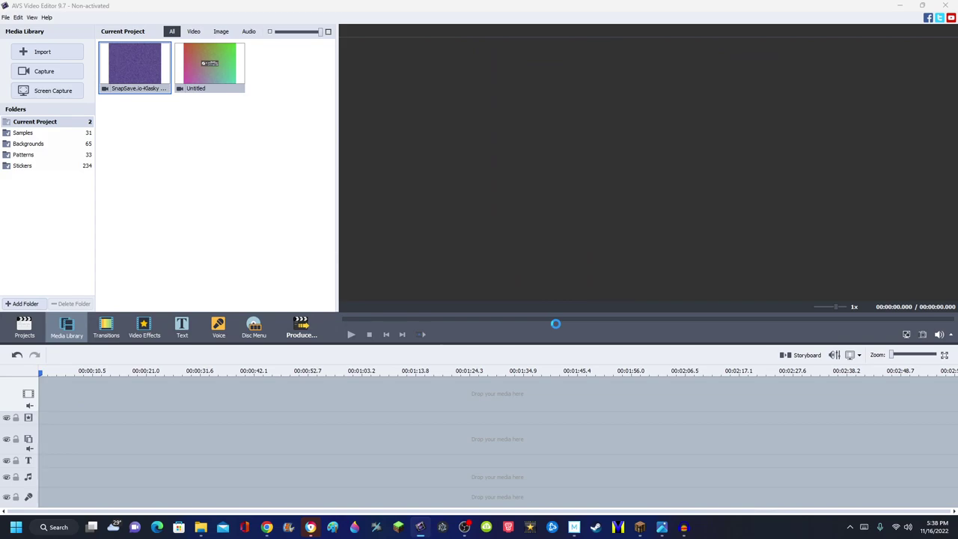
{"action": "left_click", "coordinate": [562, 319]}
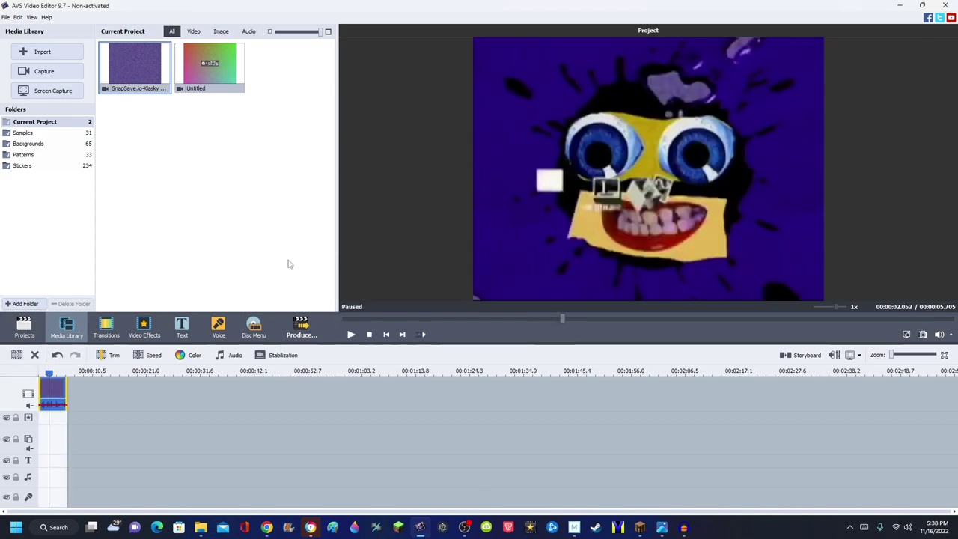
Step: Apply the Invert, Image and again Invert video effects, in that order, to the timeline clip
{"action": "left_click", "coordinate": [152, 324]}
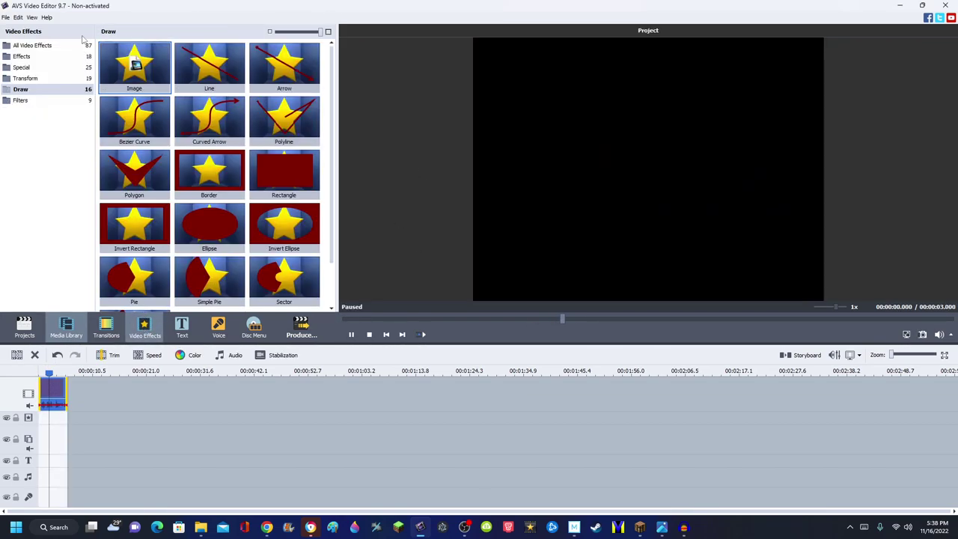
{"action": "left_click_drag", "start_coordinate": [234, 75], "coordinate": [52, 392]}
{"action": "left_click", "coordinate": [20, 89]}
{"action": "left_click", "coordinate": [133, 65]}
{"action": "mouse_move", "coordinate": [134, 65]}
{"action": "left_mouse_down"}
{"action": "mouse_move", "coordinate": [75, 419]}
{"action": "mouse_move", "coordinate": [64, 61]}
{"action": "left_mouse_up"}
{"action": "left_click", "coordinate": [32, 45]}
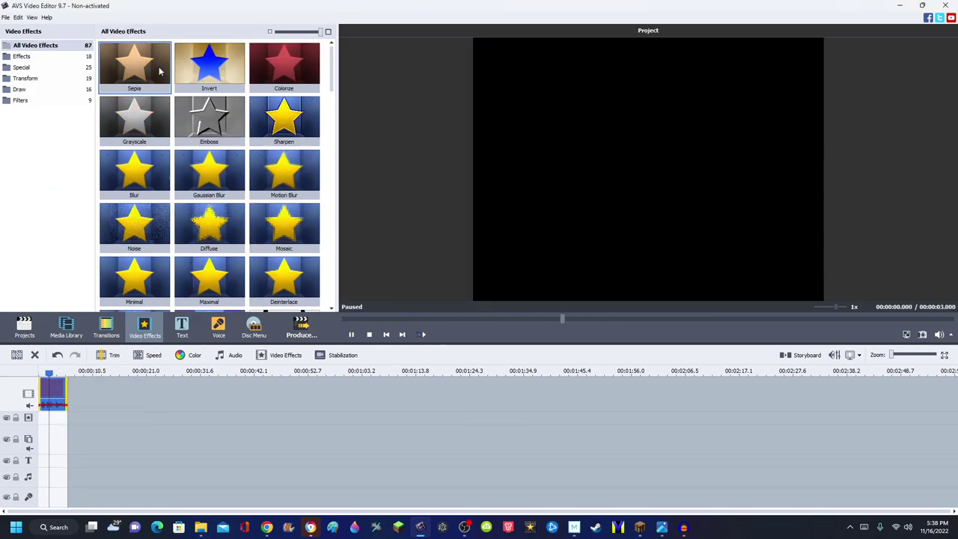
{"action": "mouse_move", "coordinate": [209, 66]}
{"action": "left_mouse_down"}
{"action": "mouse_move", "coordinate": [131, 367]}
{"action": "mouse_move", "coordinate": [106, 411]}
{"action": "mouse_move", "coordinate": [53, 390]}
{"action": "left_mouse_up"}
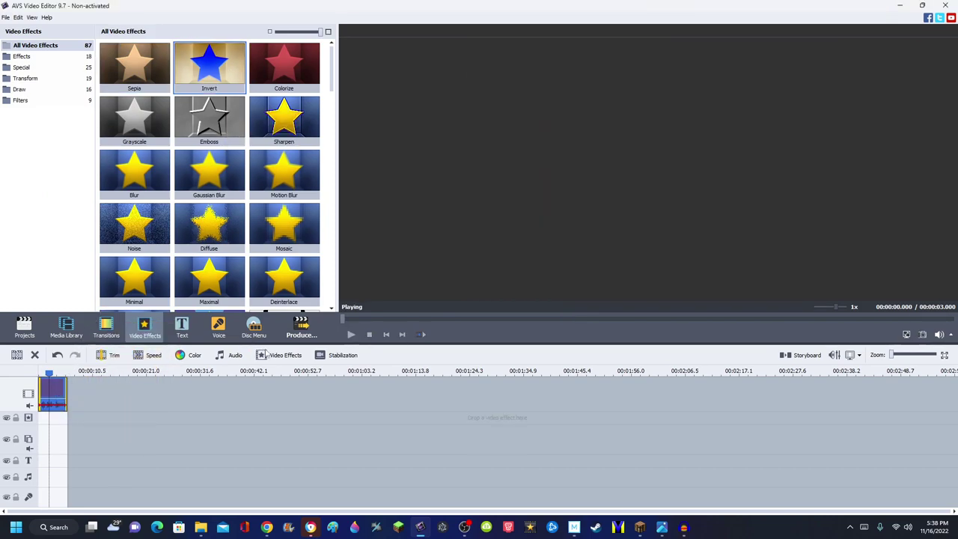
Step: Set the picture of the clip's Image effect to DMA.jpg from the Pictures folder
{"action": "left_click", "coordinate": [285, 355]}
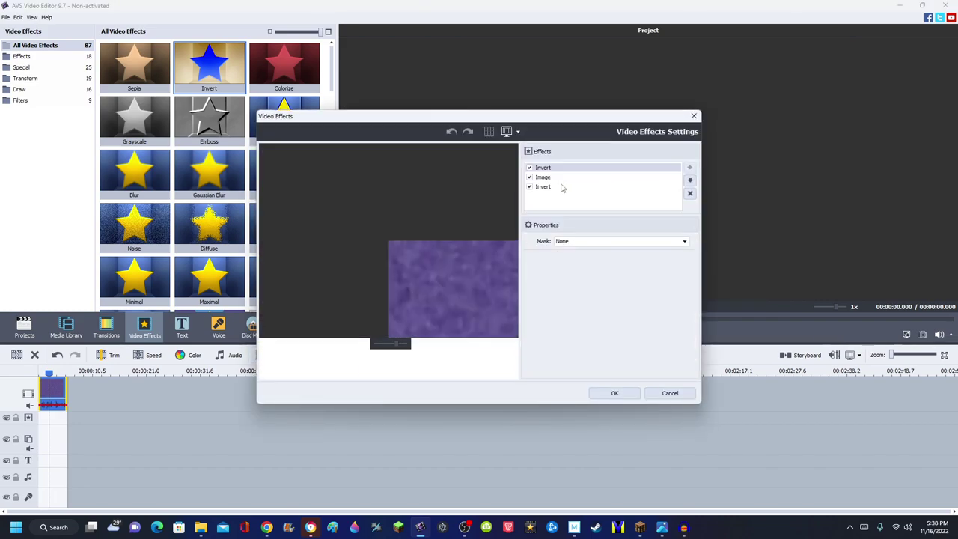
{"action": "left_click", "coordinate": [558, 178]}
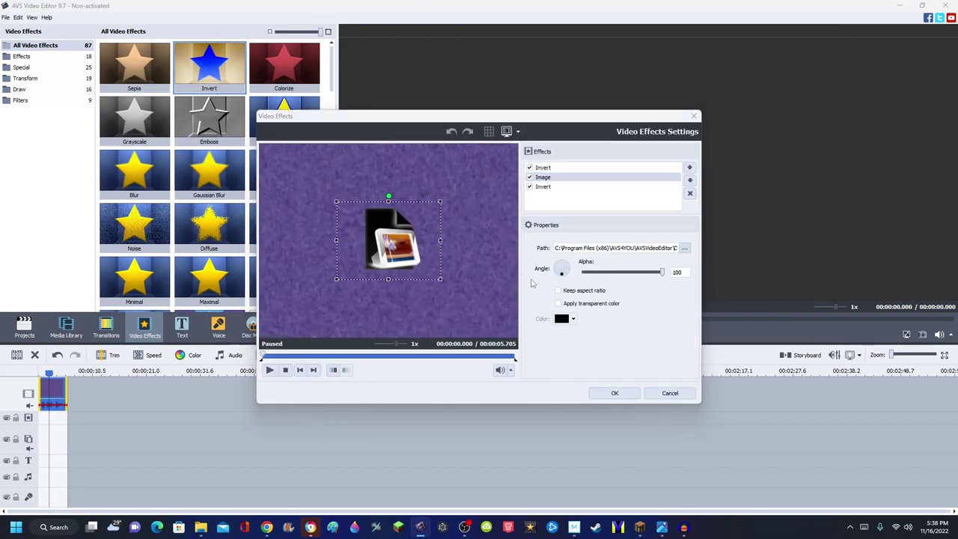
{"action": "left_click", "coordinate": [682, 248]}
{"action": "scroll", "coordinate": [526, 237], "scroll_direction": "down", "scroll_amount": 10}
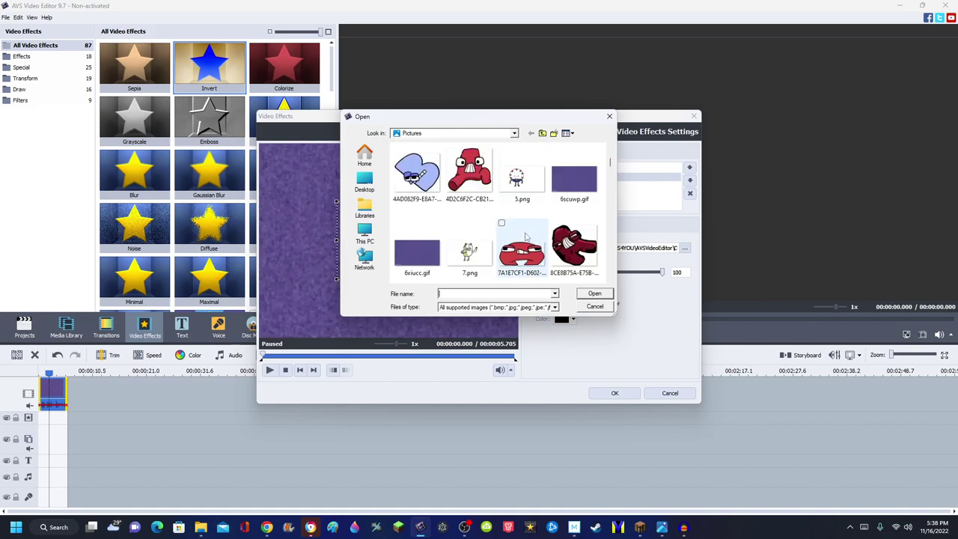
{"action": "scroll", "coordinate": [526, 237], "scroll_direction": "up", "scroll_amount": 6}
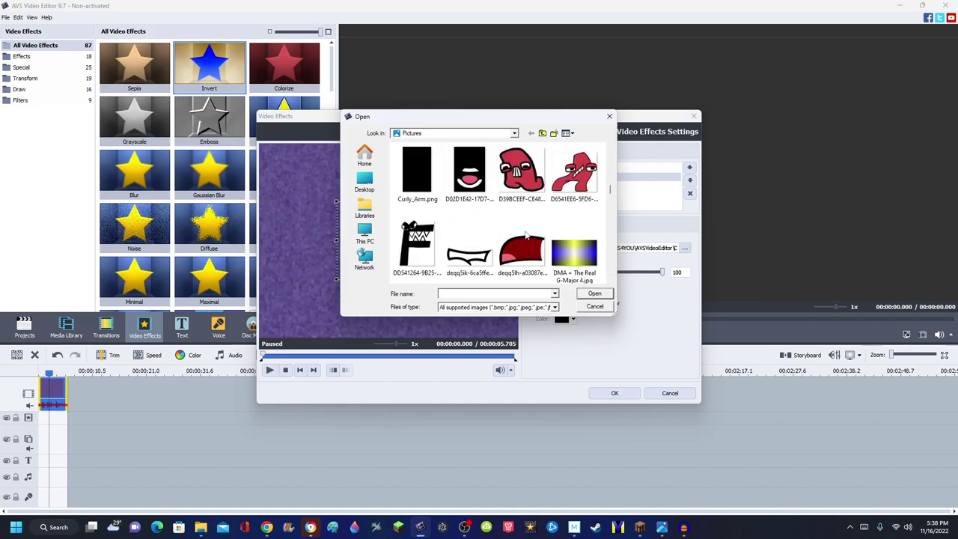
{"action": "scroll", "coordinate": [526, 237], "scroll_direction": "up", "scroll_amount": 3}
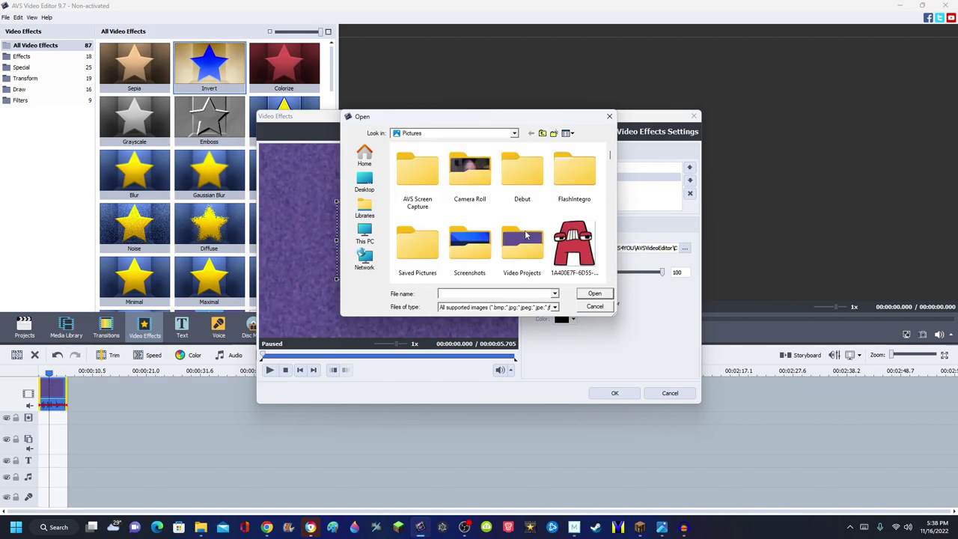
{"action": "type", "text": "dm"}
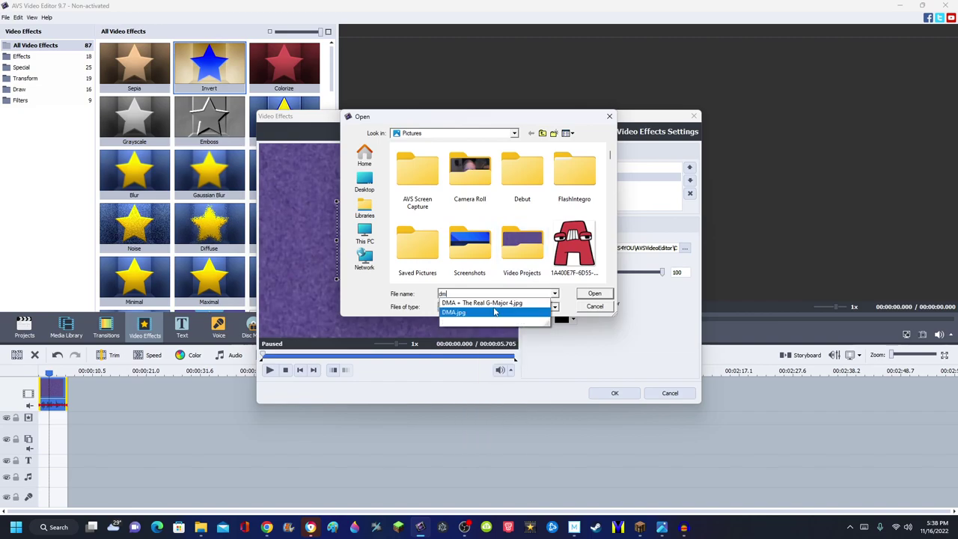
{"action": "left_click", "coordinate": [445, 304]}
{"action": "key", "text": "Return"}
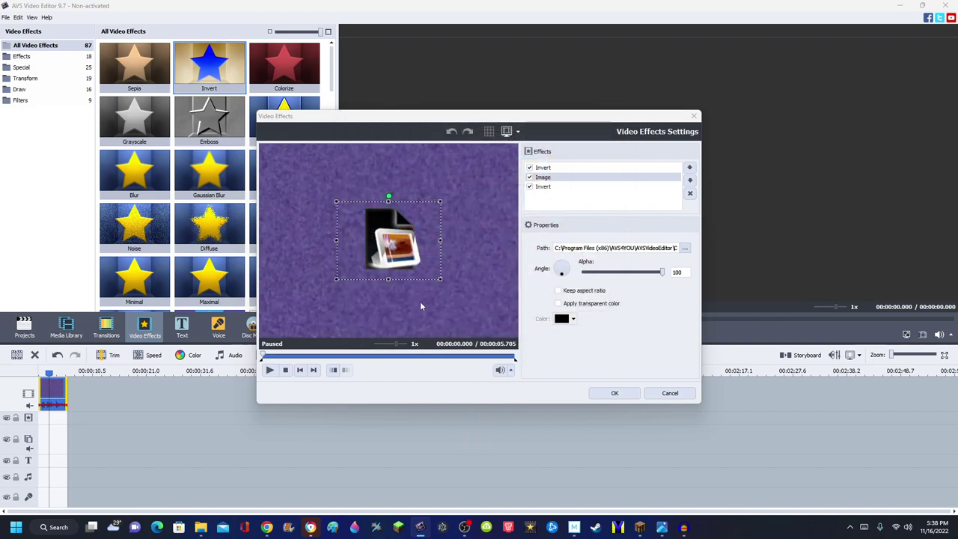
Step: Stretch the gradient image over the whole frame, set its alpha to 50 and apply the video effects
{"action": "left_click_drag", "start_coordinate": [388, 315], "coordinate": [388, 338]}
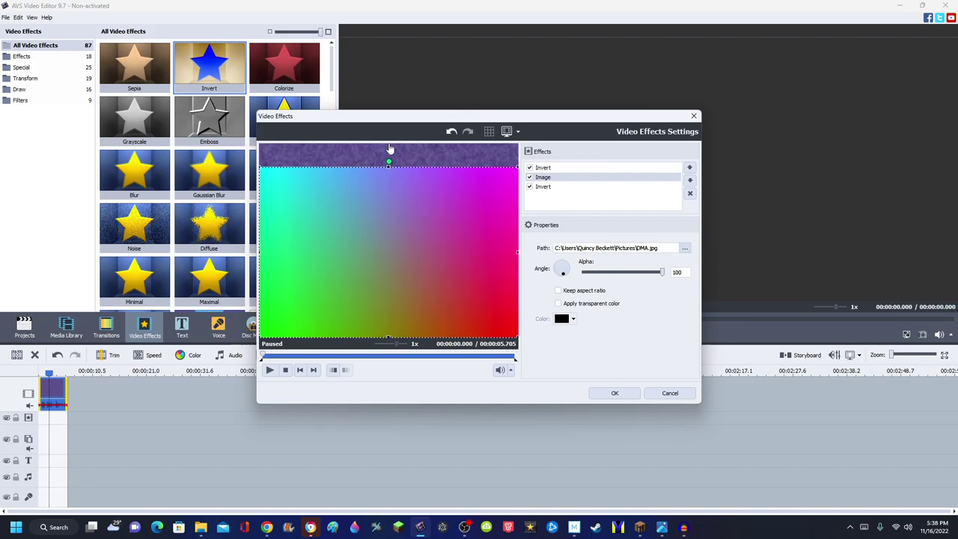
{"action": "left_click_drag", "start_coordinate": [390, 149], "coordinate": [391, 149]}
{"action": "left_click", "coordinate": [346, 356]}
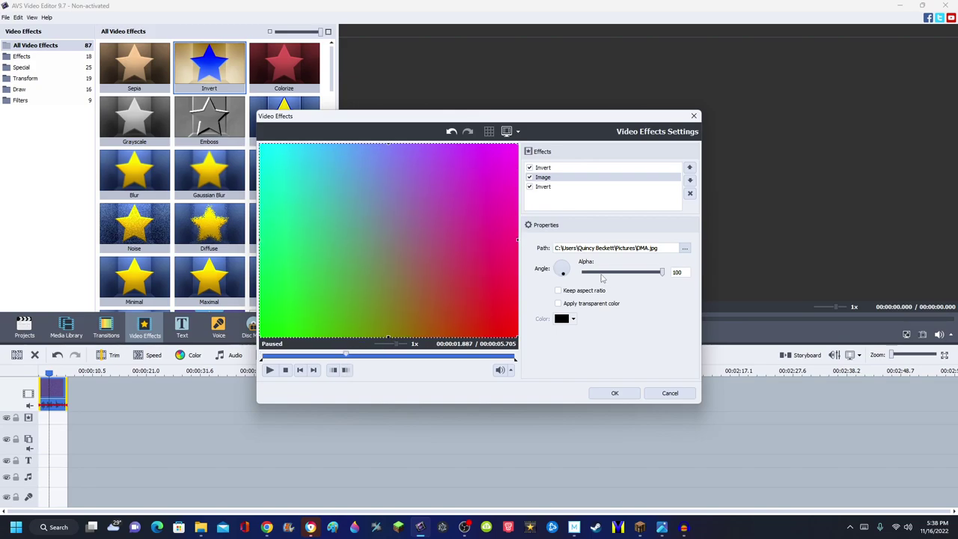
{"action": "left_click", "coordinate": [615, 274]}
{"action": "left_click_drag", "start_coordinate": [615, 274], "coordinate": [622, 278]}
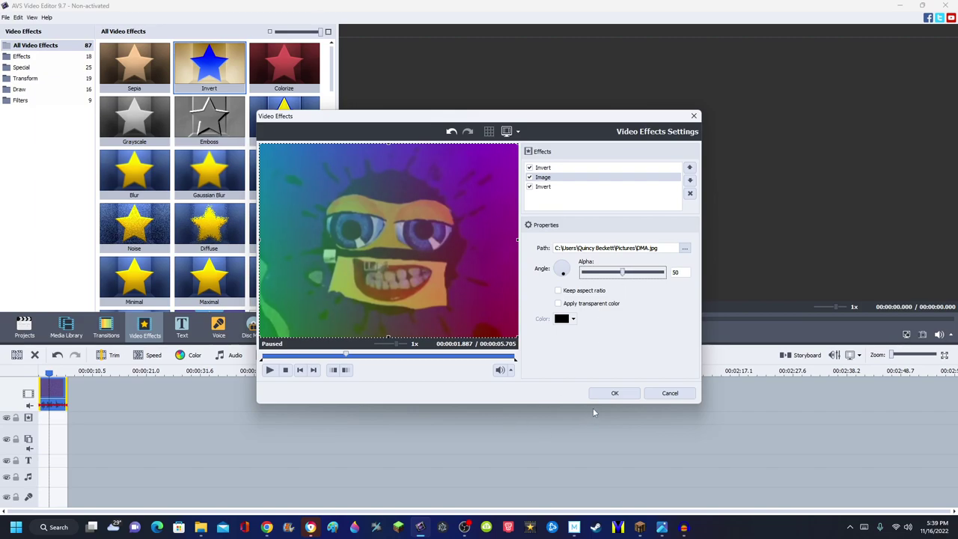
{"action": "left_click", "coordinate": [614, 393]}
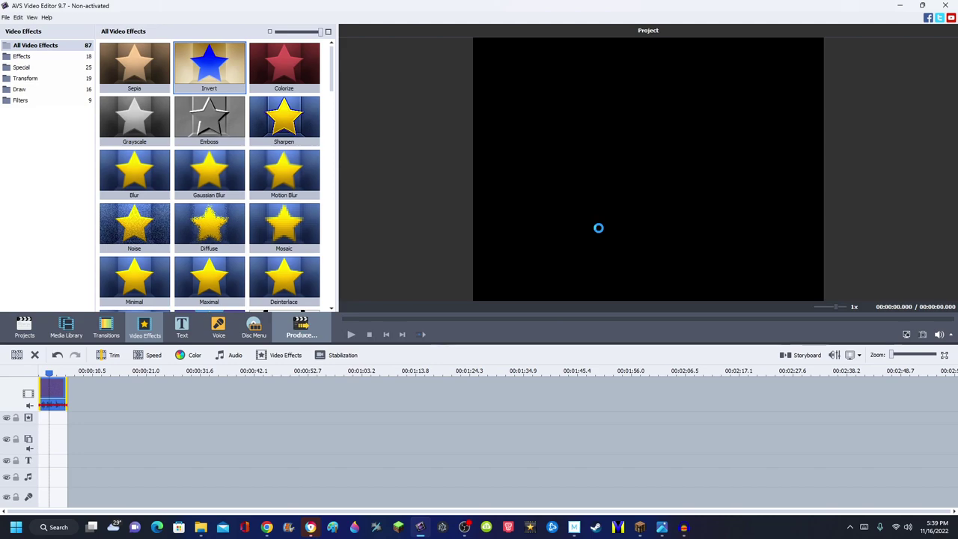
Step: Set up an MP4 file export with the 480p Apple profile, saving to the AVSVideoEditor\Output folder
{"action": "mouse_move", "coordinate": [464, 528]}
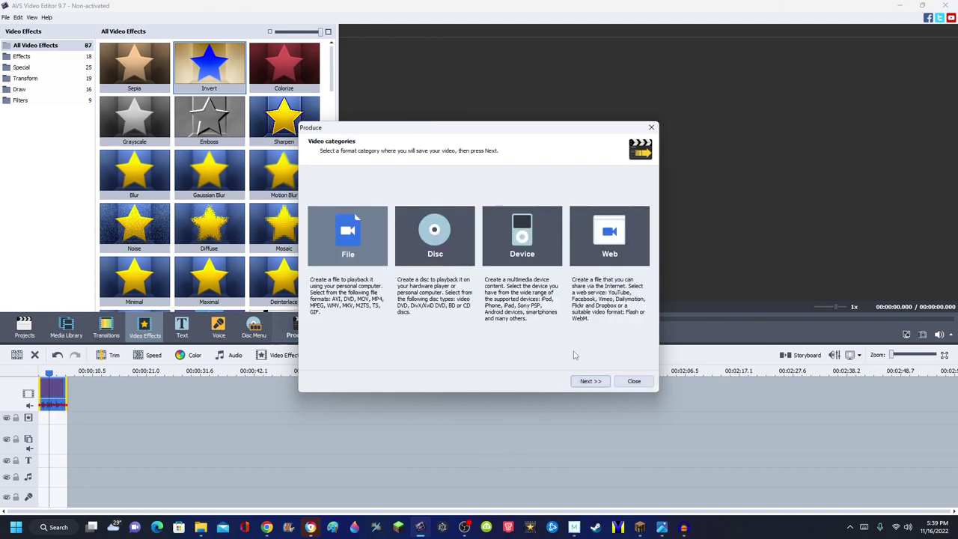
{"action": "key", "text": "Return"}
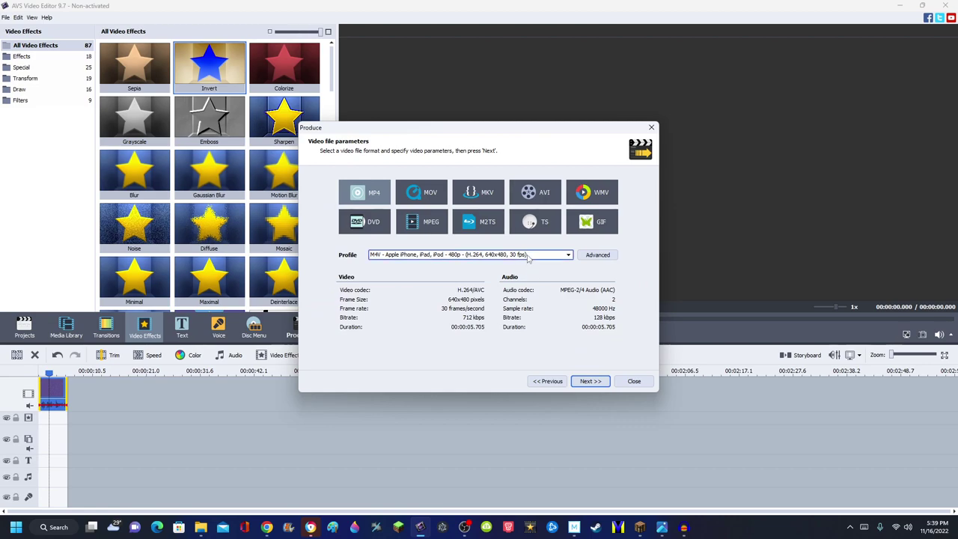
{"action": "left_click", "coordinate": [590, 381]}
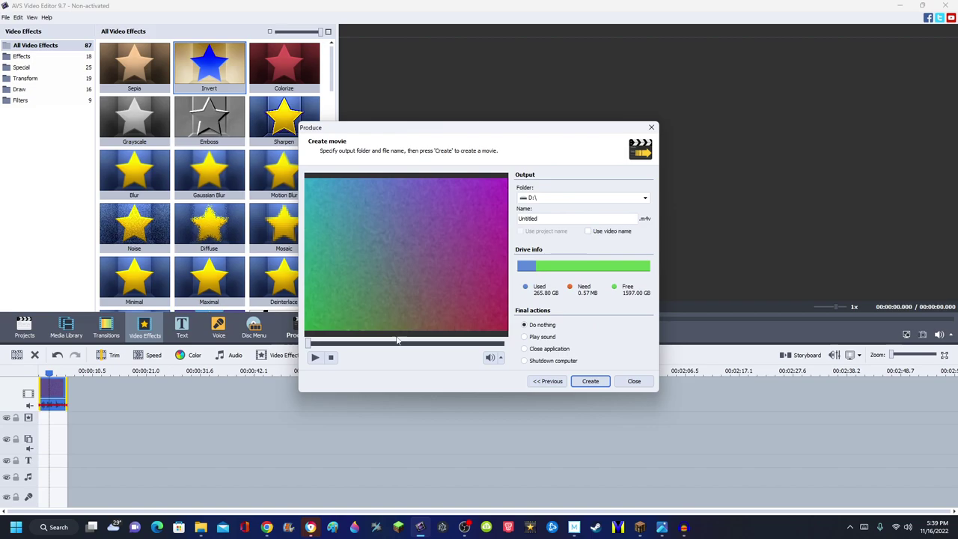
{"action": "left_click", "coordinate": [558, 198]}
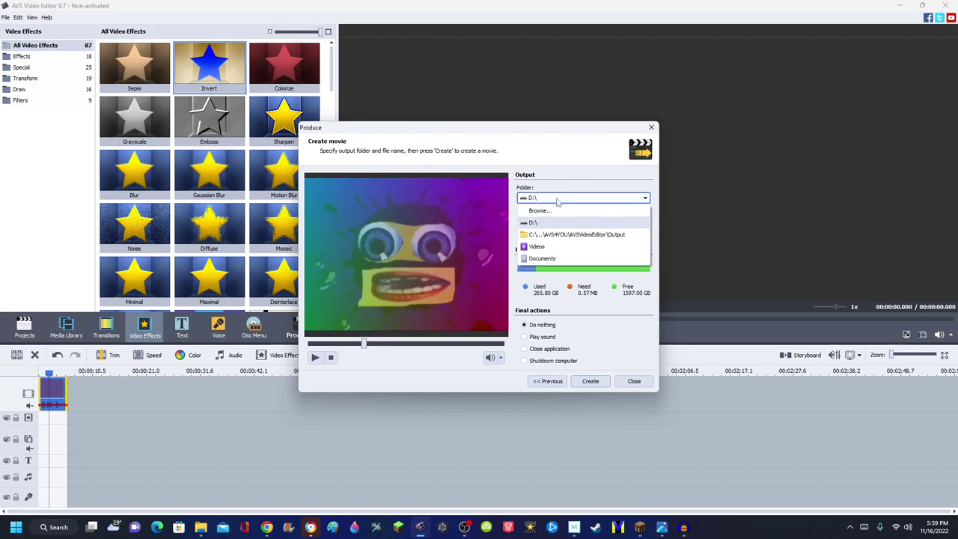
{"action": "left_click", "coordinate": [557, 231]}
Step: Name the movie Untitled2, create it and close the finished export
{"action": "left_click", "coordinate": [558, 219]}
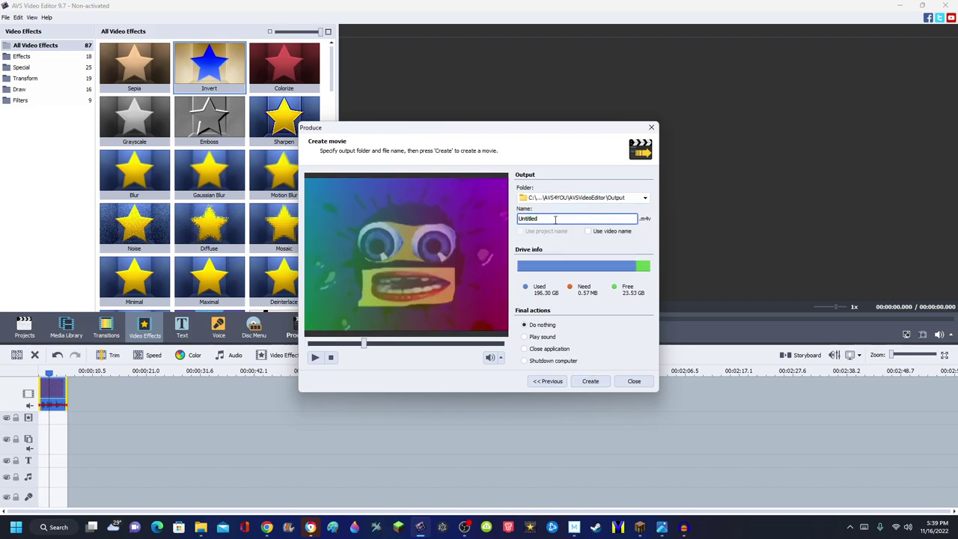
{"action": "type", "text": "2"}
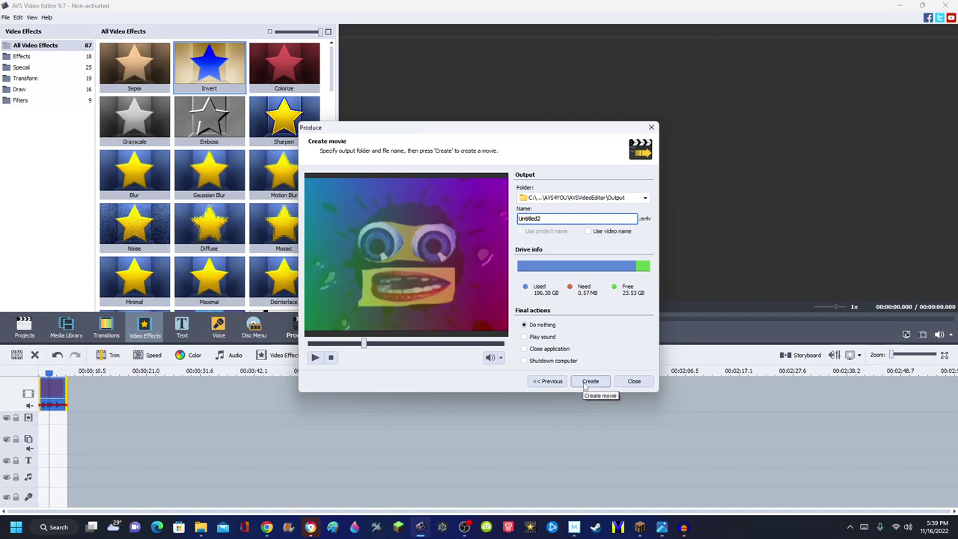
{"action": "left_click", "coordinate": [587, 382]}
{"action": "left_click", "coordinate": [429, 314]}
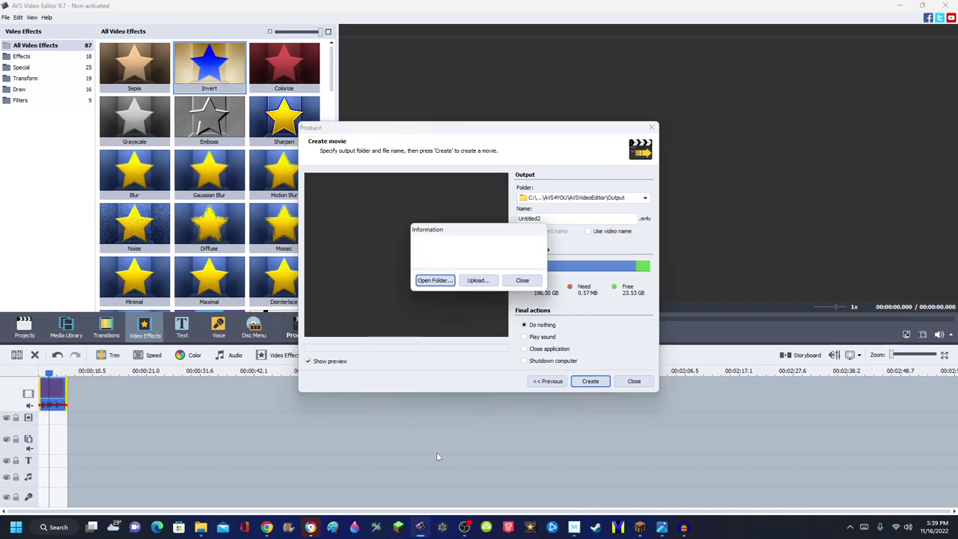
{"action": "key", "text": "Escape"}
{"action": "key", "text": "Escape"}
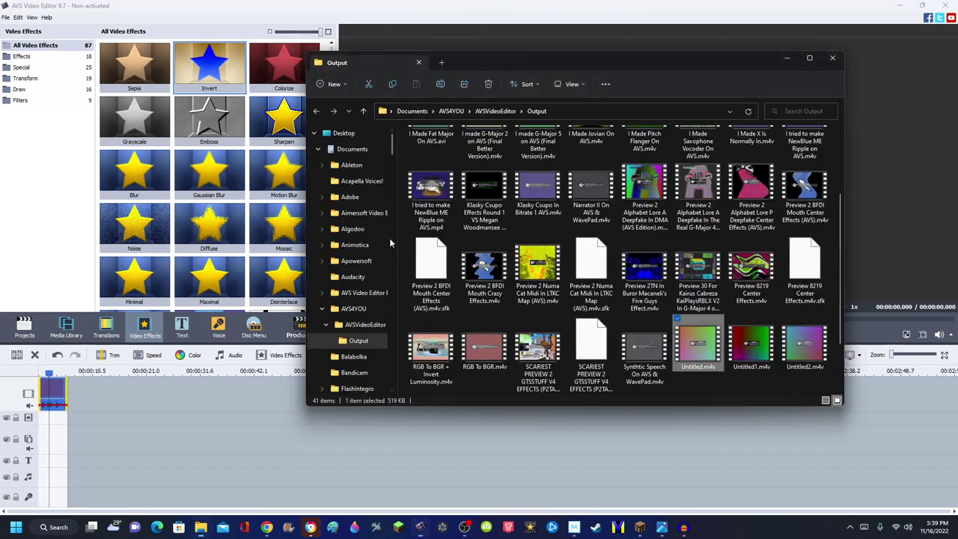
Step: Add Untitled2.m4v from the Output folder to the timeline and delete the previous clip
{"action": "left_click_drag", "start_coordinate": [804, 344], "coordinate": [175, 387]}
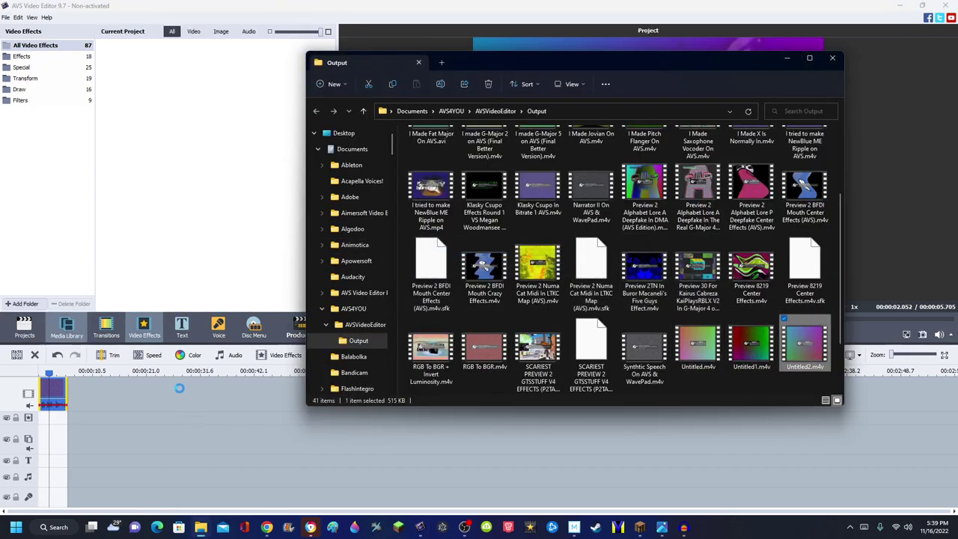
{"action": "left_click", "coordinate": [71, 385]}
{"action": "right_click", "coordinate": [81, 382]}
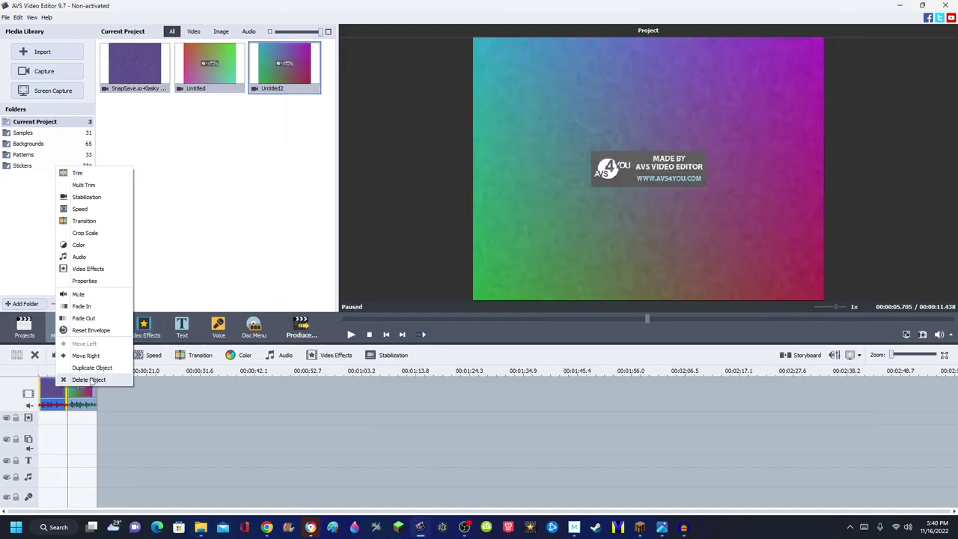
{"action": "left_click", "coordinate": [88, 380]}
Step: Apply color correction to the Untitled2 clip with brightness -50 and contrast 25
{"action": "left_click", "coordinate": [188, 356]}
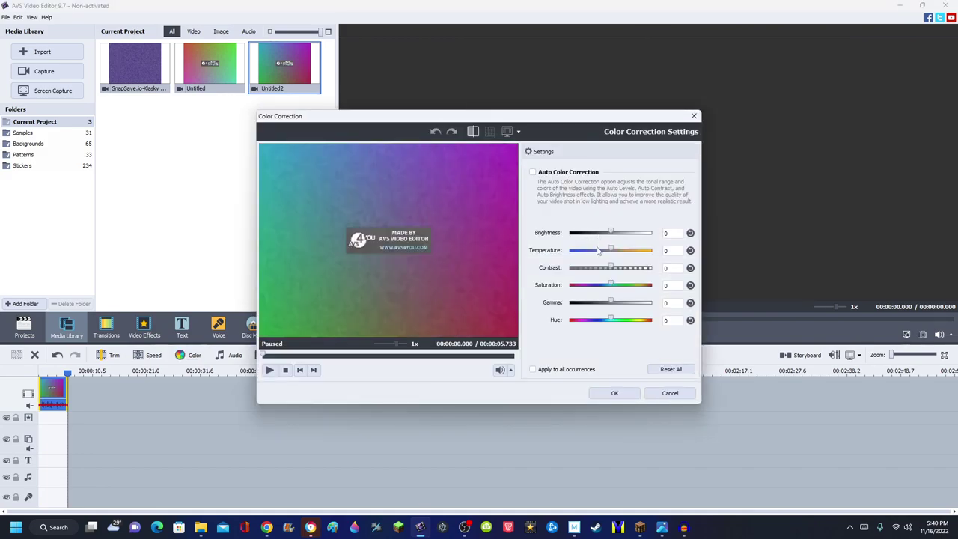
{"action": "left_click_drag", "start_coordinate": [613, 232], "coordinate": [590, 247]}
{"action": "double_click", "coordinate": [669, 234]}
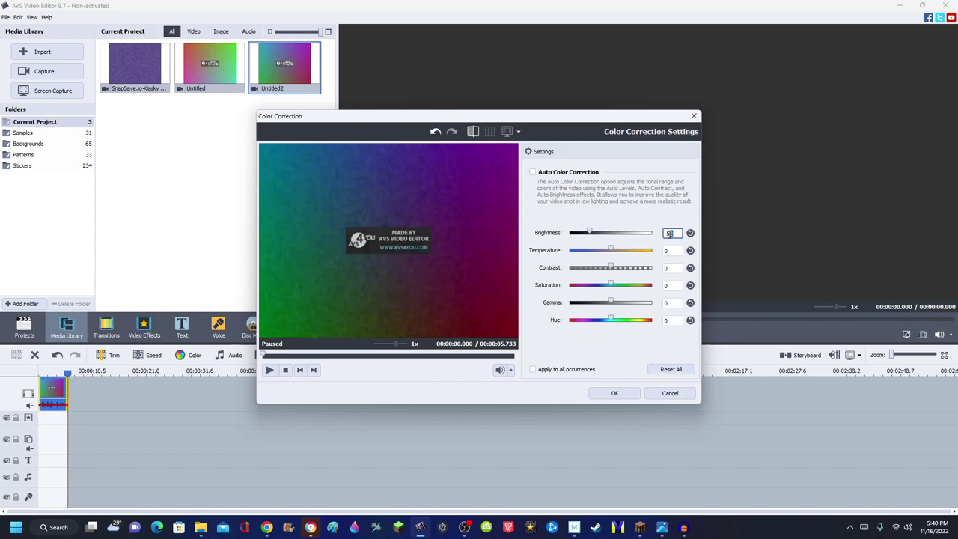
{"action": "left_click", "coordinate": [348, 353]}
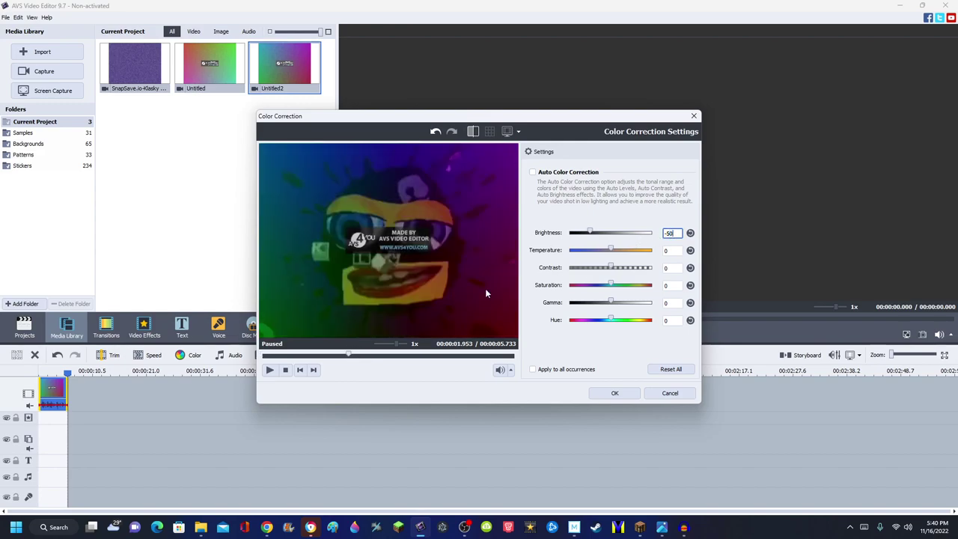
{"action": "double_click", "coordinate": [669, 268]}
{"action": "type", "text": "25"}
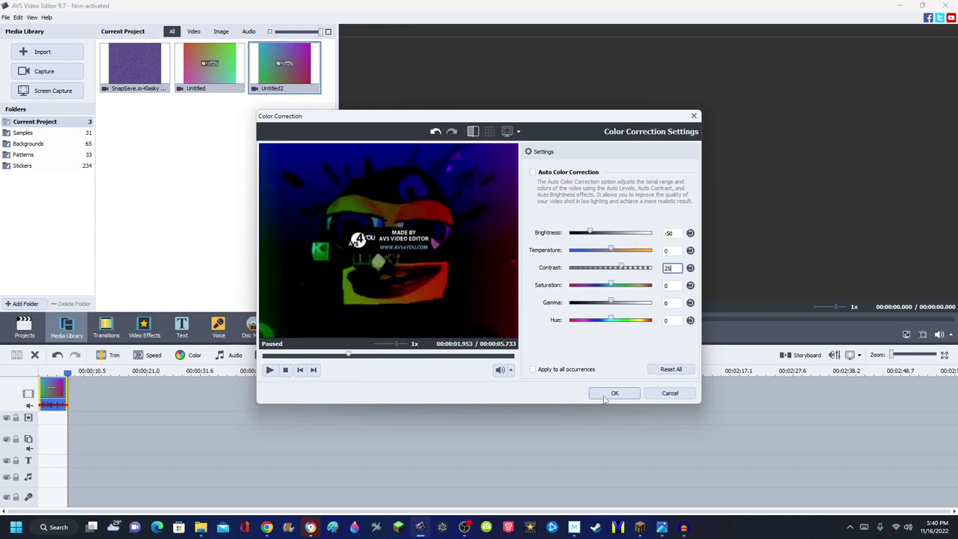
{"action": "left_click", "coordinate": [612, 393]}
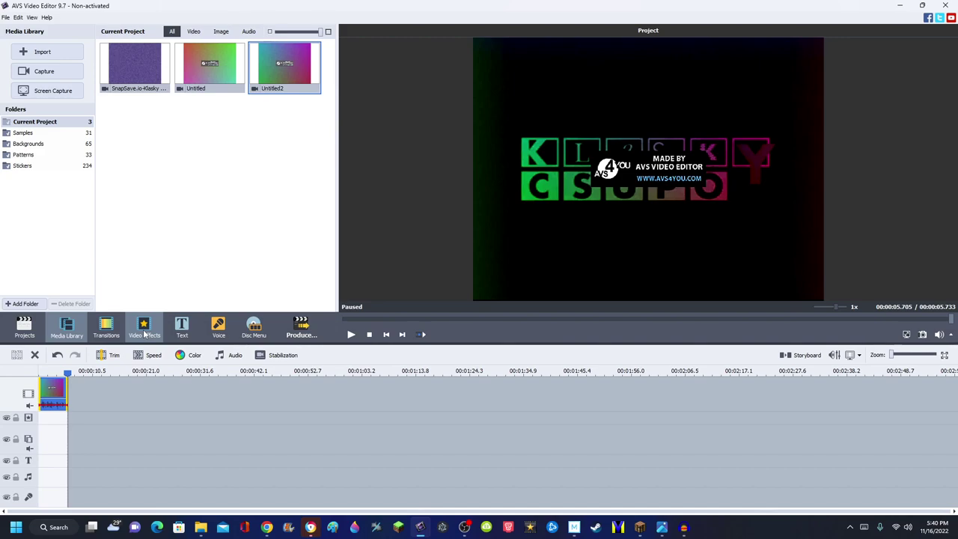
{"action": "left_click", "coordinate": [145, 329]}
{"action": "left_click", "coordinate": [67, 327]}
{"action": "mouse_move", "coordinate": [563, 319]}
{"action": "left_mouse_down"}
{"action": "mouse_move", "coordinate": [600, 316]}
{"action": "mouse_move", "coordinate": [568, 315]}
{"action": "left_mouse_up"}
{"action": "left_click", "coordinate": [55, 397]}
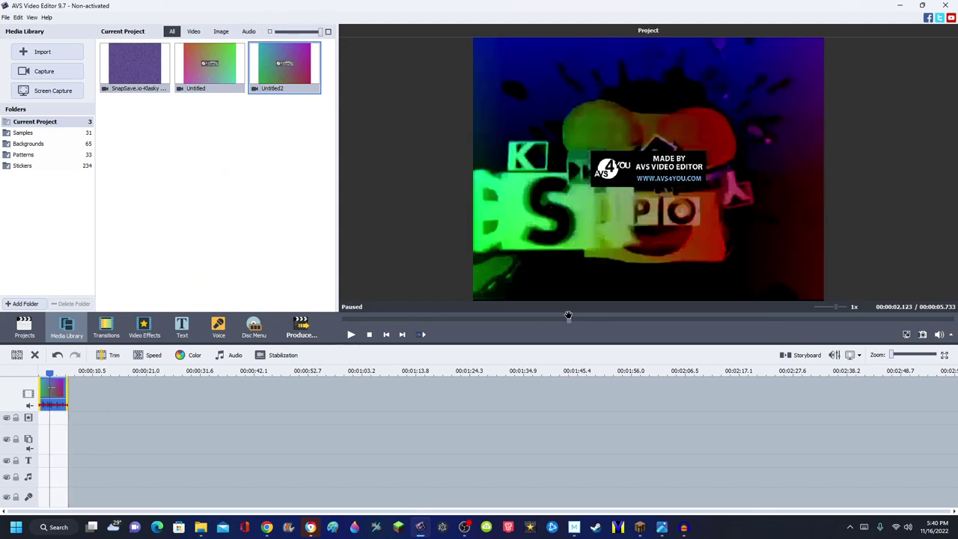
{"action": "left_click", "coordinate": [554, 319]}
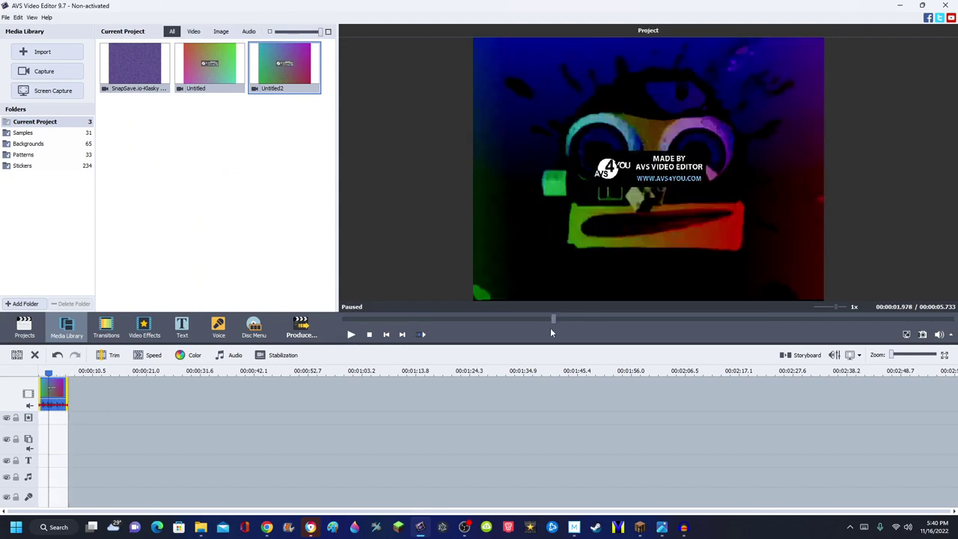
Step: Set up an MP4 file export of the darkened clip with the 480p Apple profile, saving to the AVSVideoEditor\Output folder
{"action": "left_click", "coordinate": [301, 333]}
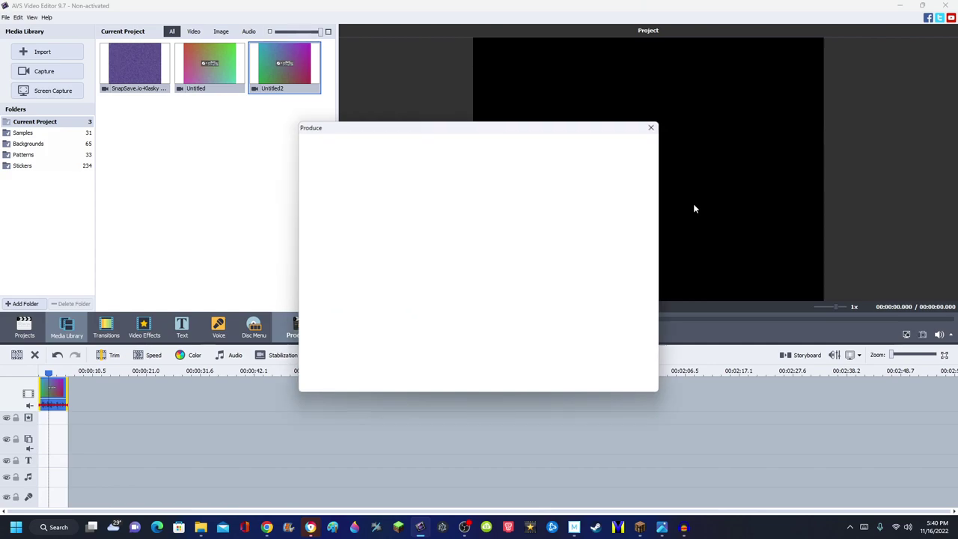
{"action": "left_click", "coordinate": [587, 381]}
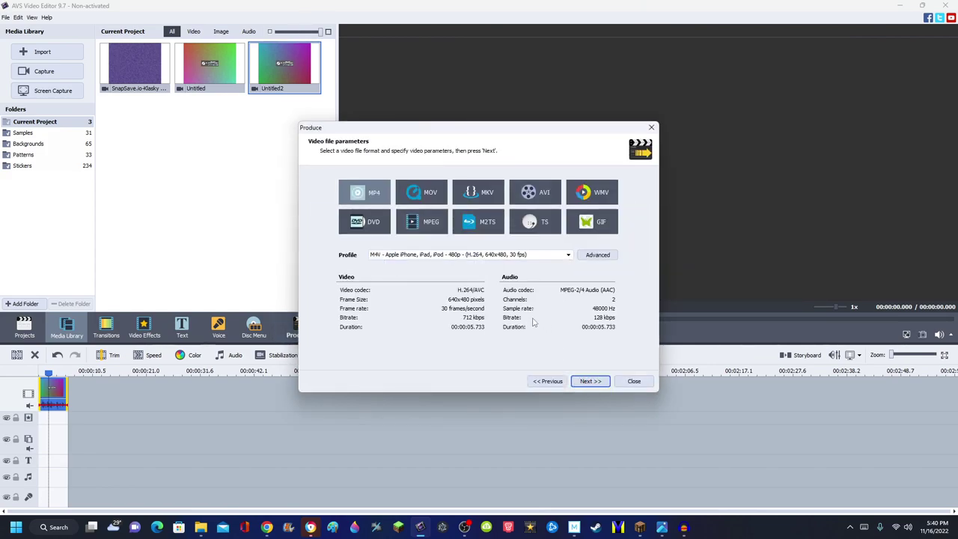
{"action": "left_click", "coordinate": [591, 381]}
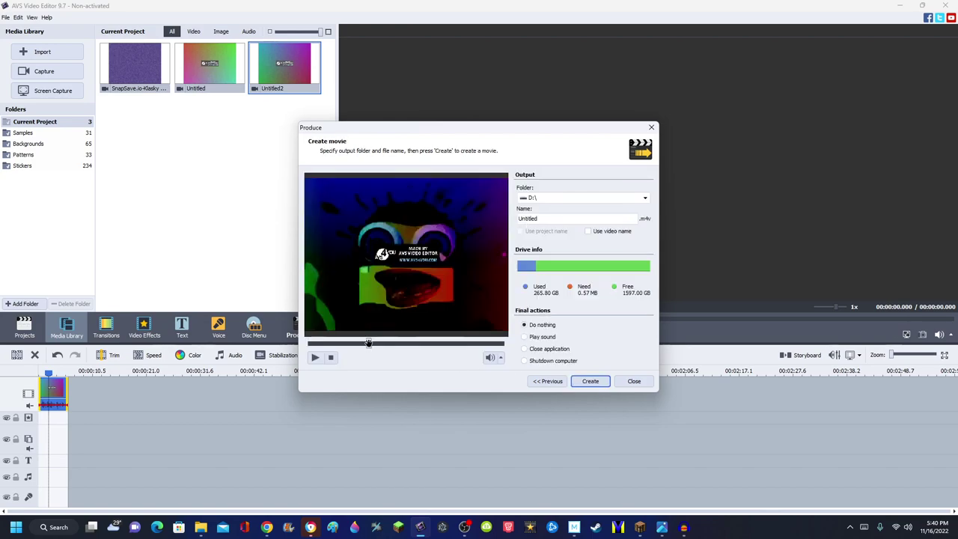
{"action": "left_click", "coordinate": [550, 198]}
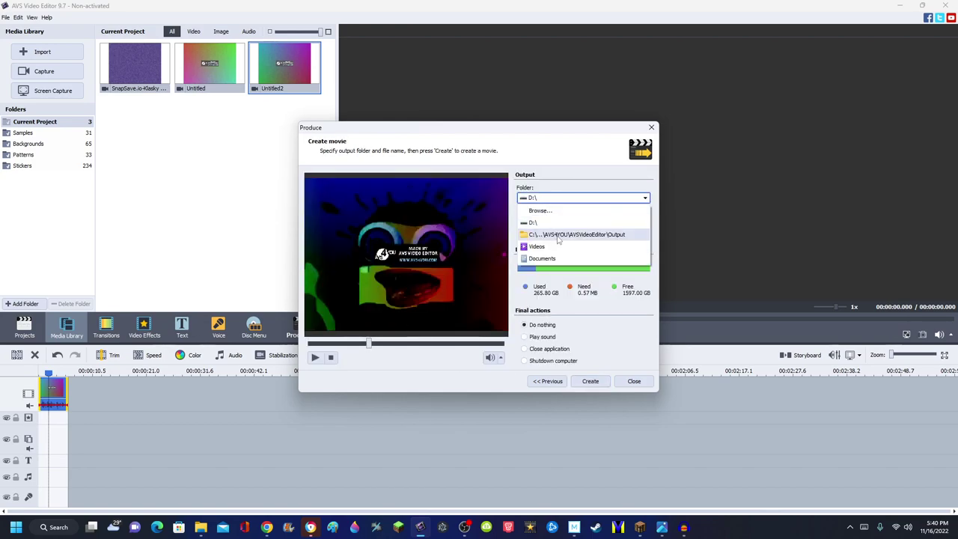
{"action": "left_click", "coordinate": [558, 232]}
Step: Name the movie Untitled3, create it and open its output folder
{"action": "double_click", "coordinate": [547, 218]}
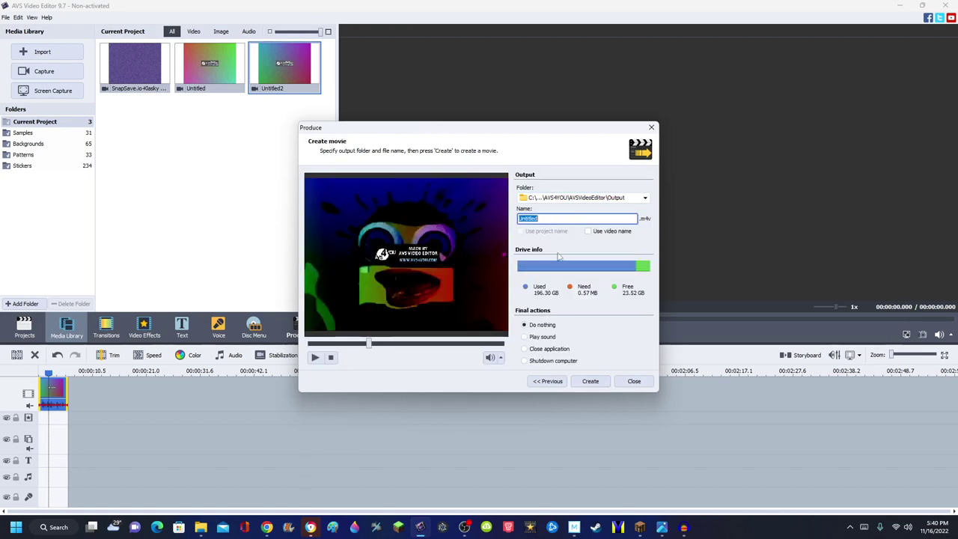
{"action": "left_click", "coordinate": [560, 218]}
{"action": "type", "text": "3"}
{"action": "left_click", "coordinate": [550, 382]}
{"action": "left_click", "coordinate": [591, 382]}
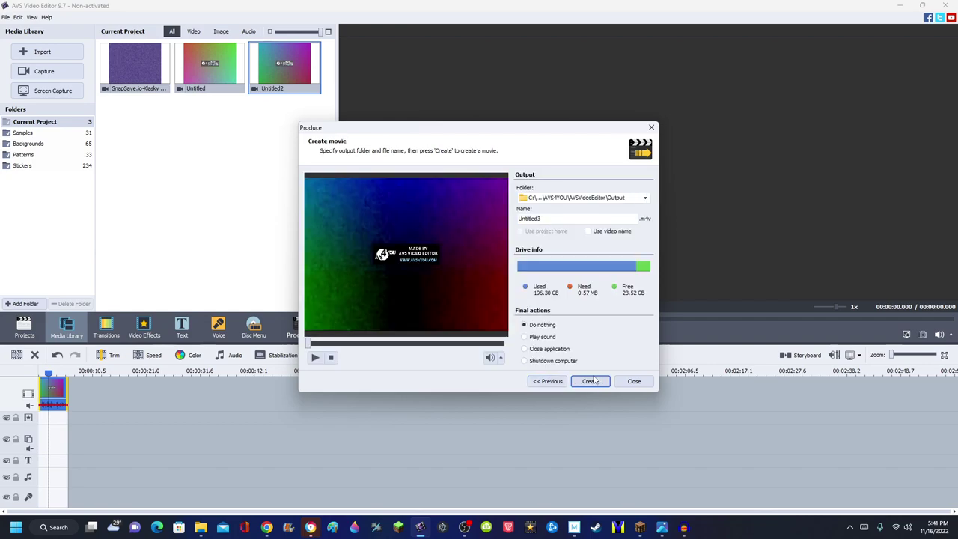
{"action": "left_click", "coordinate": [604, 382]}
{"action": "left_click", "coordinate": [431, 312]}
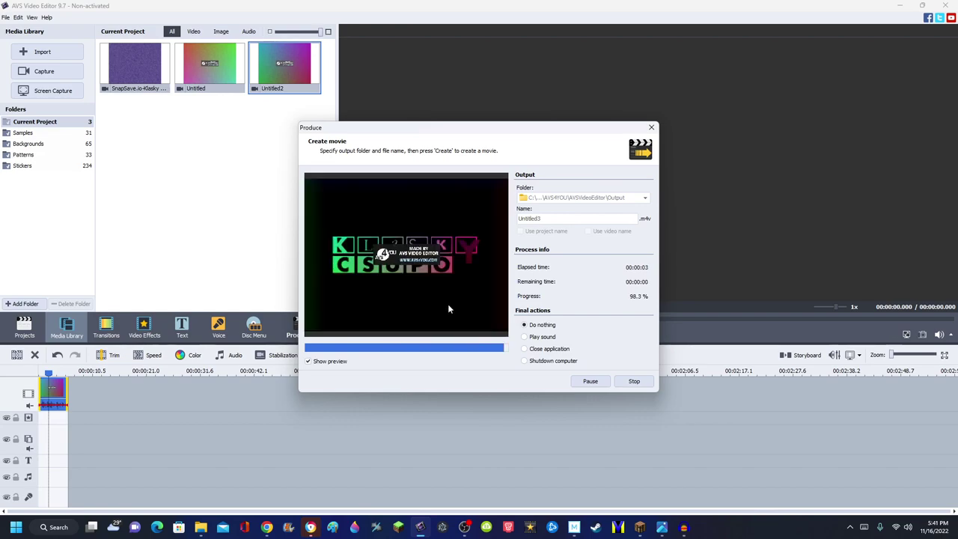
{"action": "left_click", "coordinate": [446, 278]}
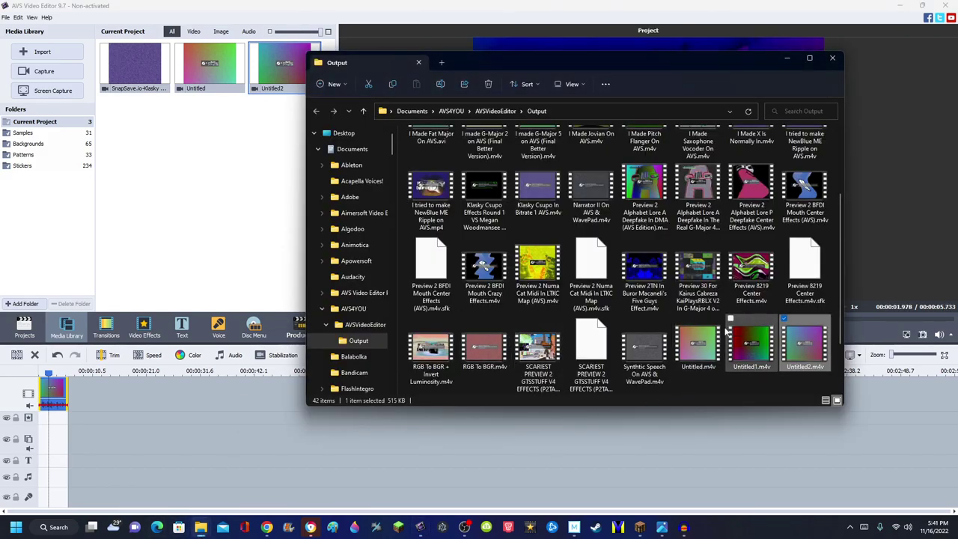
Step: Import Untitled1.m4v and Untitled3.m4v from the Output folder into the media library
{"action": "scroll", "coordinate": [732, 339], "scroll_direction": "down", "scroll_amount": 1}
{"action": "left_click", "coordinate": [751, 279]}
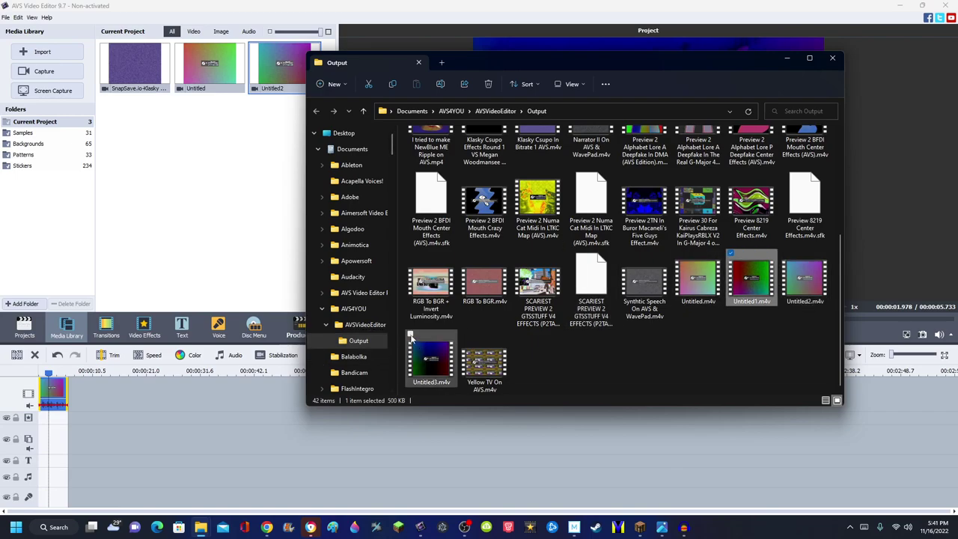
{"action": "left_click_drag", "start_coordinate": [745, 274], "coordinate": [198, 200]}
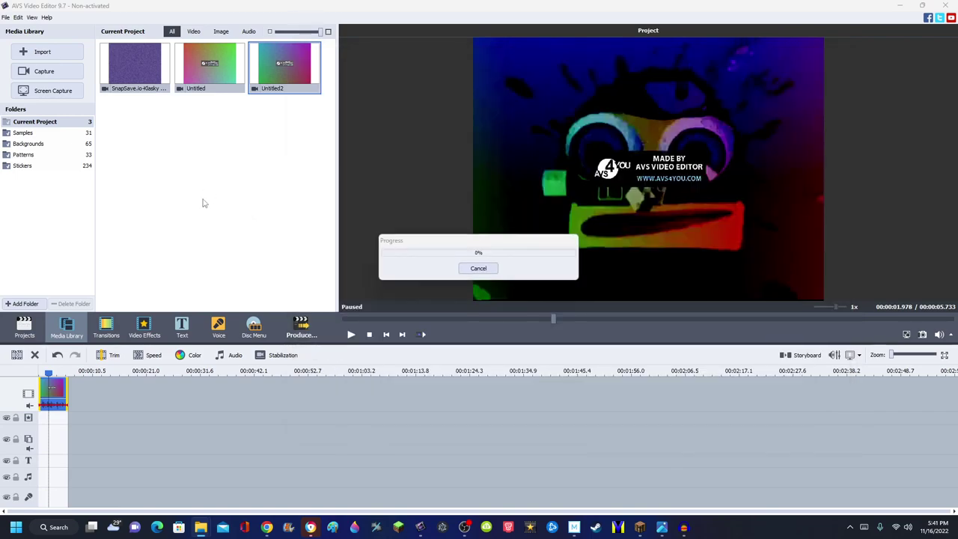
Step: Delete the Untitled2 clip from the timeline and place Untitled1 on the main video track
{"action": "right_click", "coordinate": [58, 394]}
{"action": "left_click", "coordinate": [74, 348]}
{"action": "left_click_drag", "start_coordinate": [140, 112], "coordinate": [120, 413]}
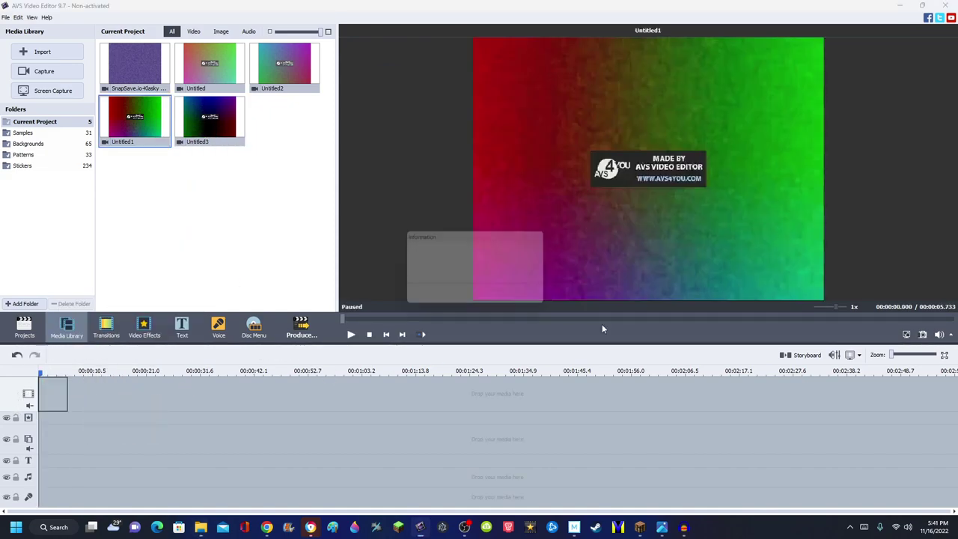
{"action": "left_click", "coordinate": [490, 299]}
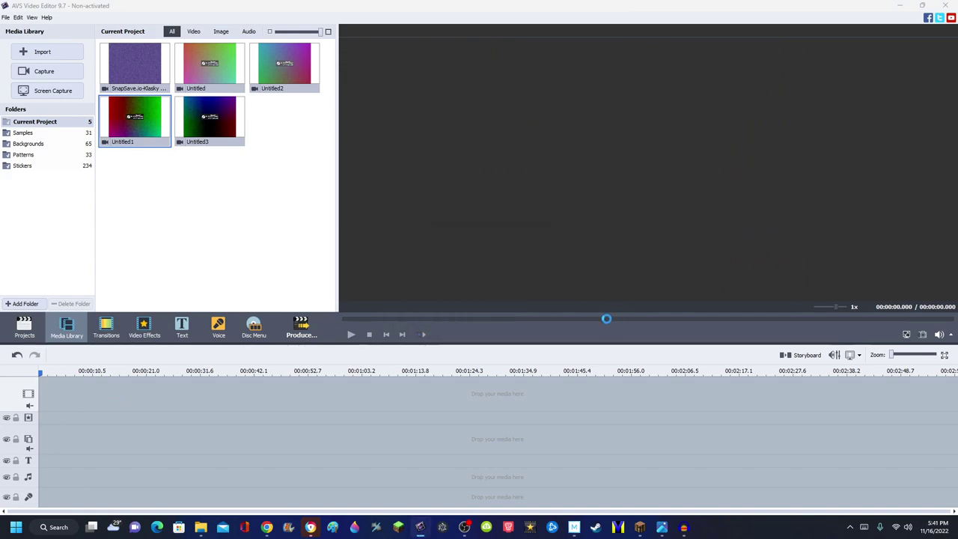
Step: Overlay Untitled3 on the Untitled1 clip with transparency 50, stretched over the whole frame
{"action": "left_click_drag", "start_coordinate": [212, 124], "coordinate": [53, 440]}
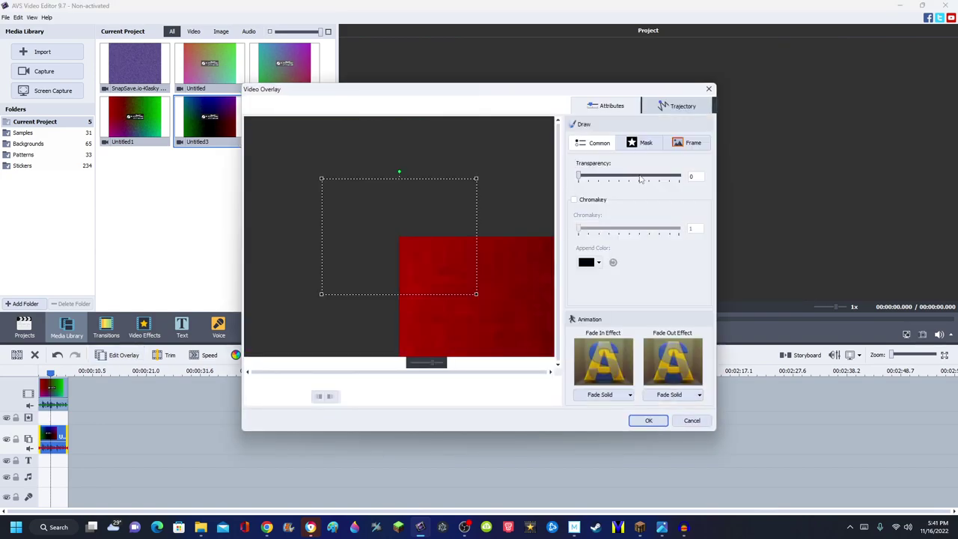
{"action": "left_click_drag", "start_coordinate": [641, 178], "coordinate": [629, 183]}
{"action": "left_click", "coordinate": [357, 382]}
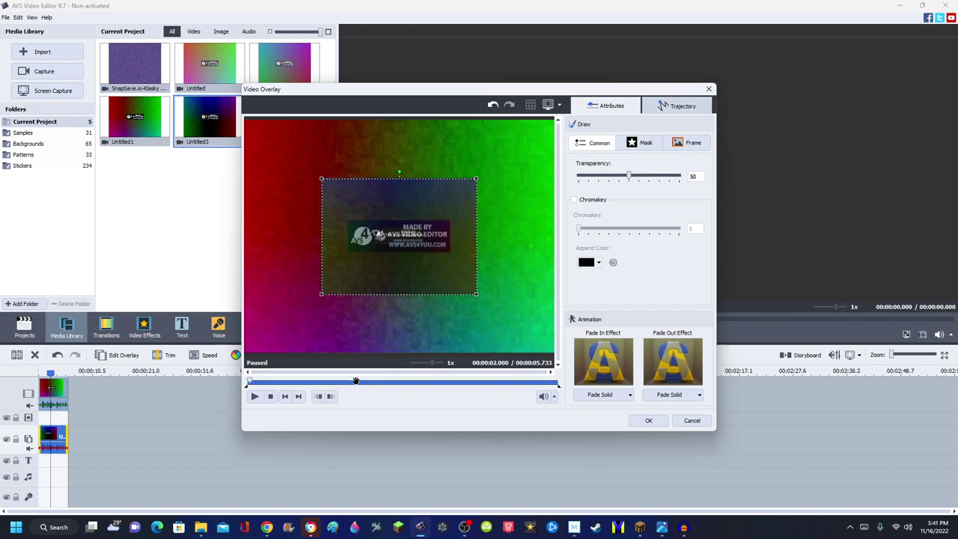
{"action": "left_click_drag", "start_coordinate": [476, 294], "coordinate": [561, 350]}
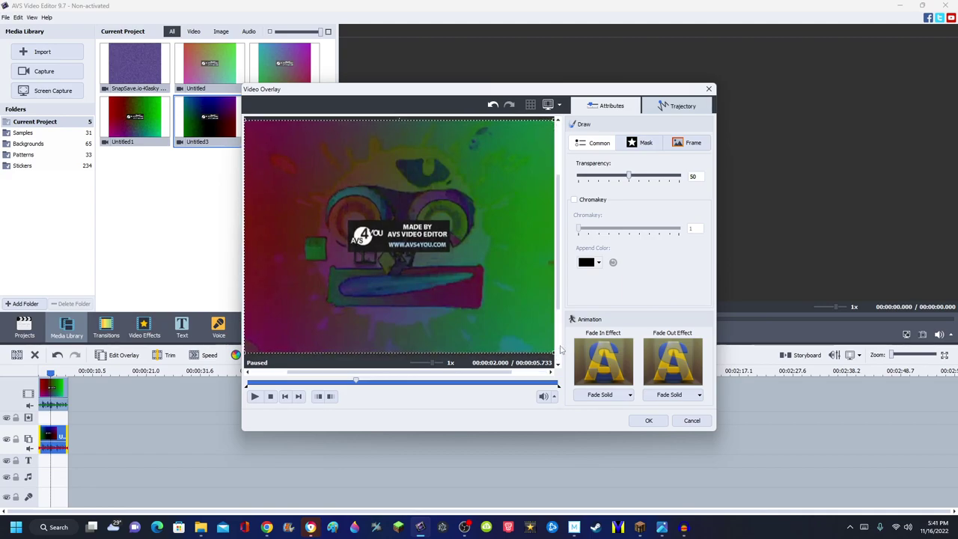
{"action": "left_click", "coordinate": [648, 420]}
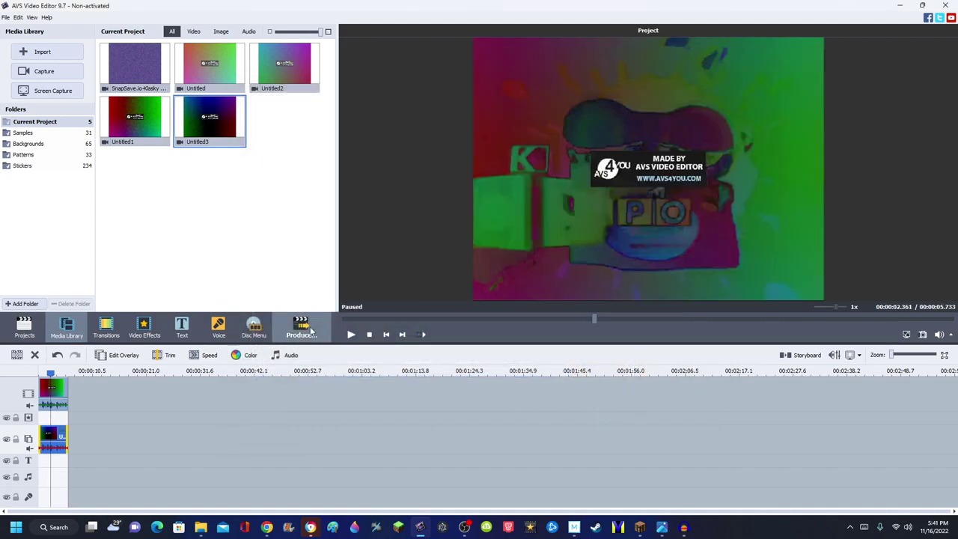
Step: Set up an MP4 file export of the overlaid video with the 480p Apple profile, saving to the AVSVideoEditor\Output folder
{"action": "left_click", "coordinate": [310, 331]}
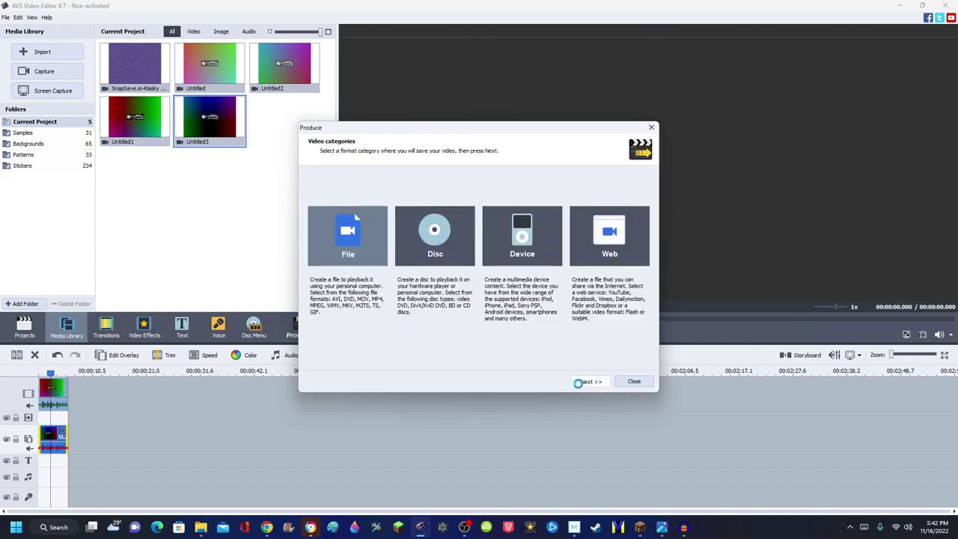
{"action": "key", "text": "Return"}
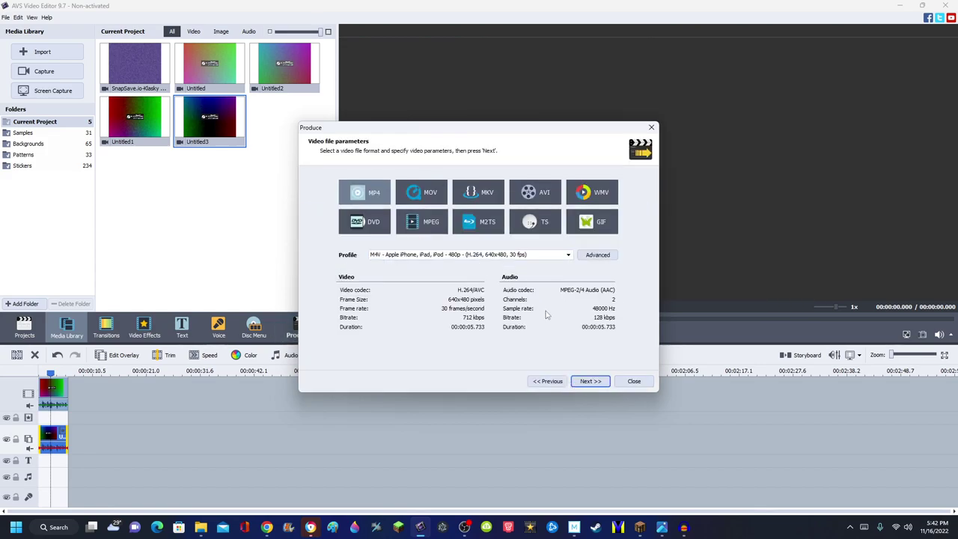
{"action": "left_click", "coordinate": [590, 381]}
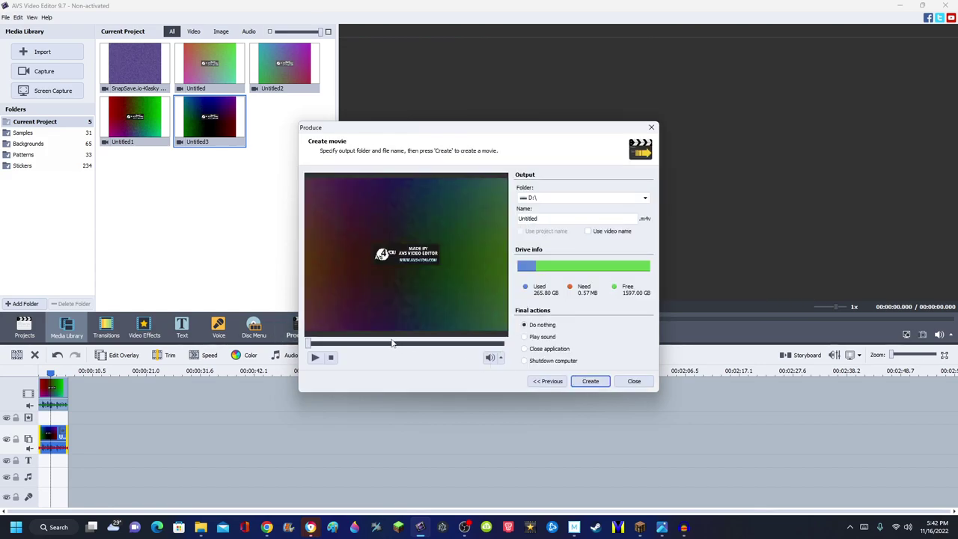
{"action": "left_click", "coordinate": [367, 345]}
{"action": "left_click", "coordinate": [545, 197]}
{"action": "left_click", "coordinate": [569, 235]}
Step: Name the movie Untitled4, create it and open its output folder
{"action": "double_click", "coordinate": [555, 218]}
{"action": "left_click", "coordinate": [556, 218]}
{"action": "type", "text": "4"}
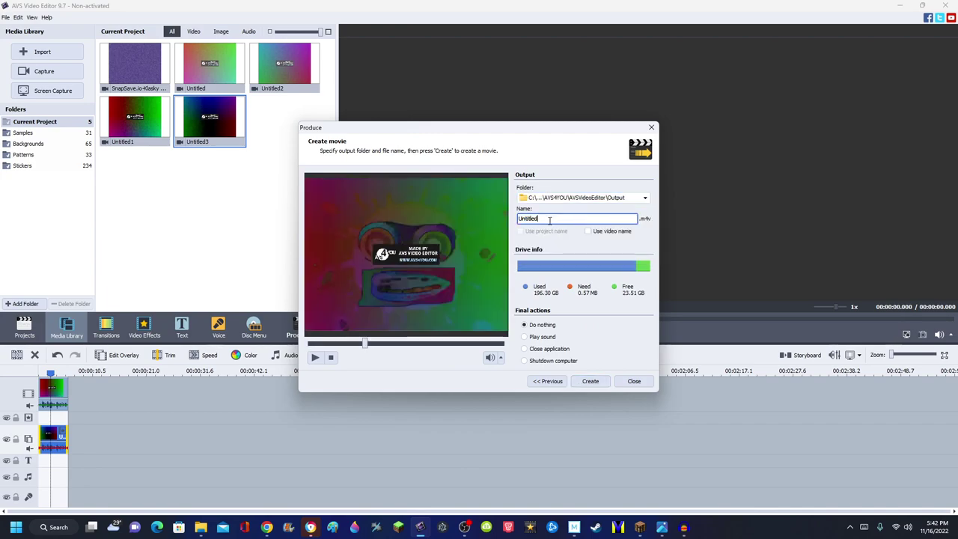
{"action": "left_click", "coordinate": [552, 383]}
{"action": "left_click", "coordinate": [583, 384]}
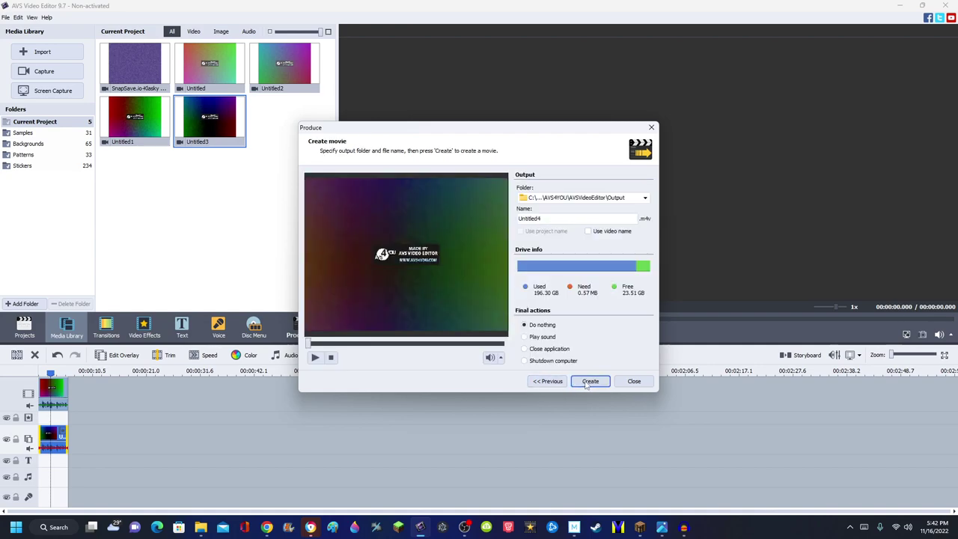
{"action": "left_click", "coordinate": [583, 382]}
{"action": "left_click", "coordinate": [414, 311]}
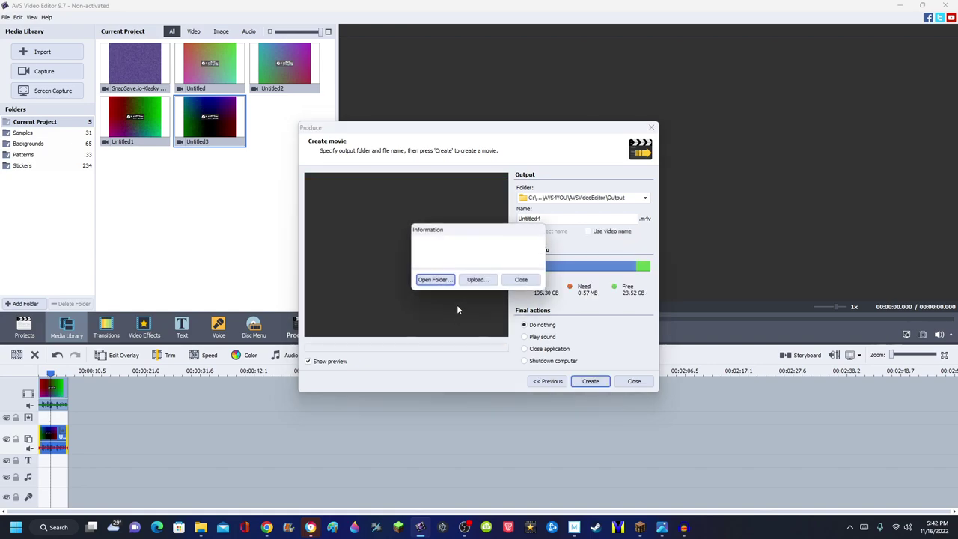
{"action": "left_click", "coordinate": [430, 281]}
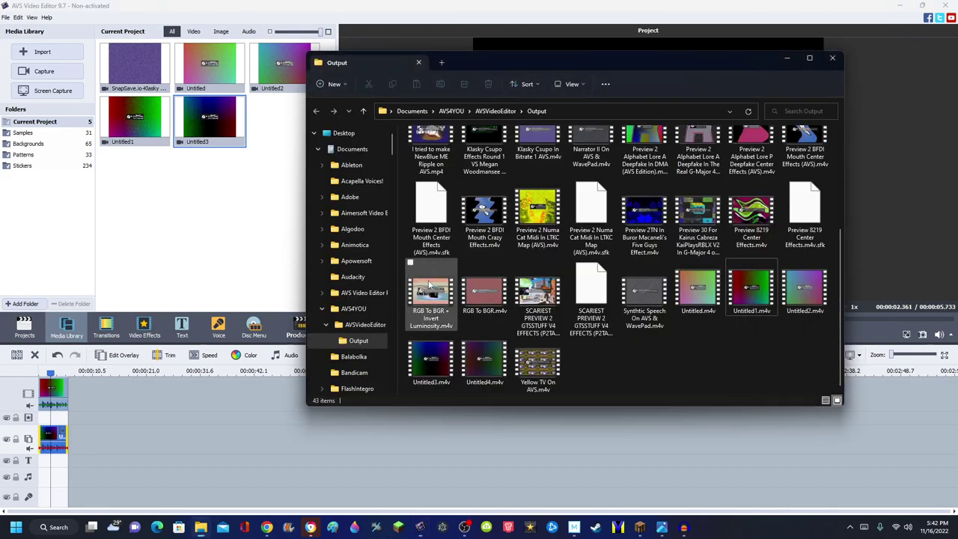
Step: Add Untitled4.m4v to the timeline and delete the Untitled1 clip with its overlay
{"action": "left_click_drag", "start_coordinate": [484, 362], "coordinate": [47, 387]}
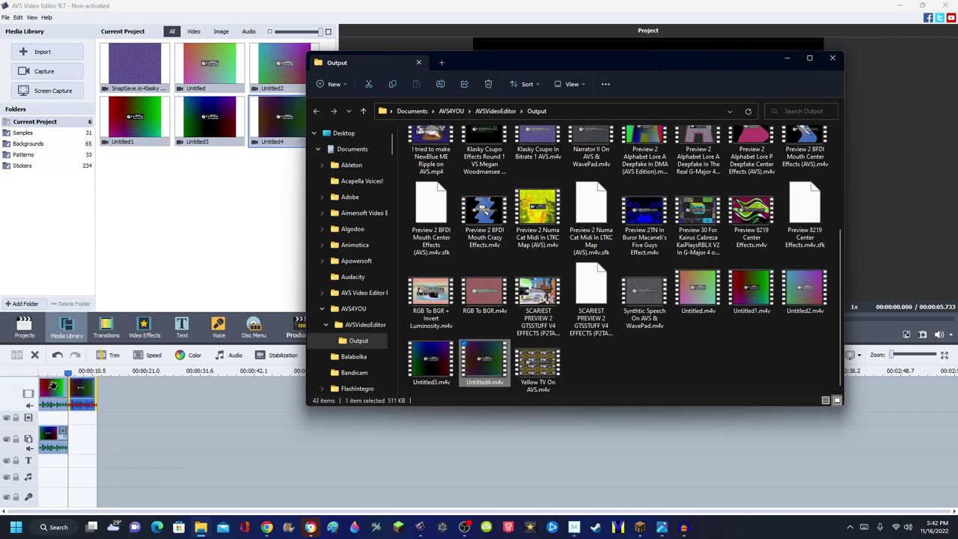
{"action": "right_click", "coordinate": [55, 386]}
{"action": "left_click", "coordinate": [76, 380]}
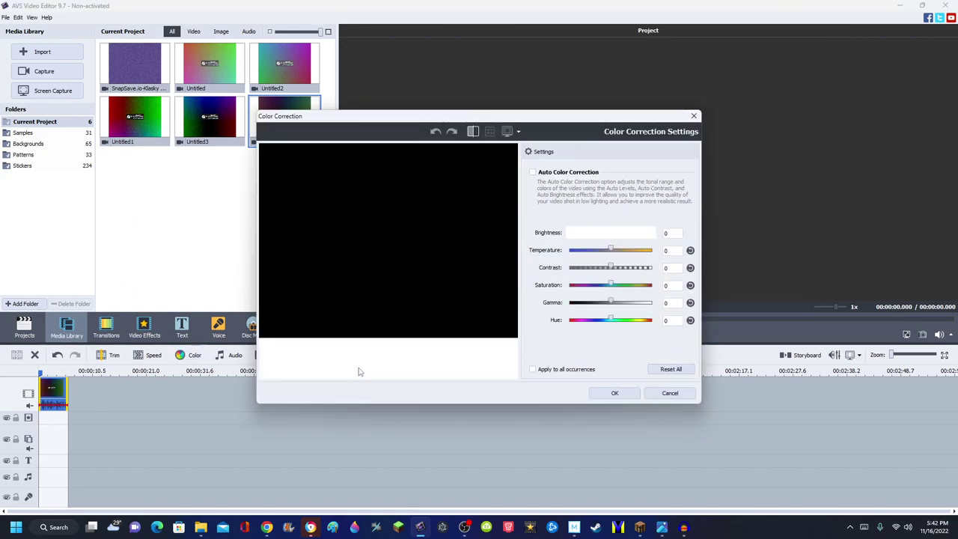
Step: Set the Untitled4 clip's color correction to brightness 50 and contrast 25 and apply it
{"action": "left_click", "coordinate": [360, 360]}
{"action": "left_click", "coordinate": [674, 233]}
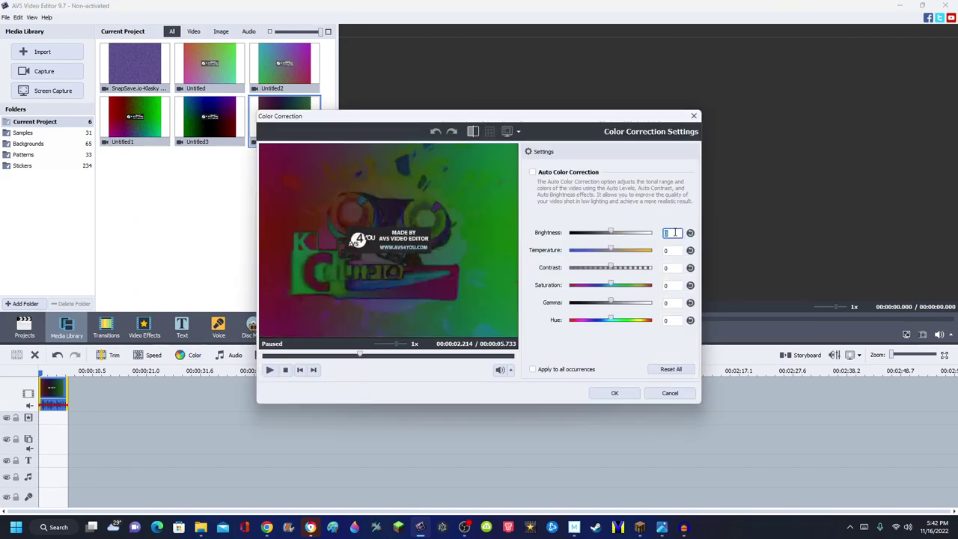
{"action": "type", "text": "50"}
{"action": "key", "text": "Tab"}
{"action": "key", "text": "Tab"}
{"action": "type", "text": "2"}
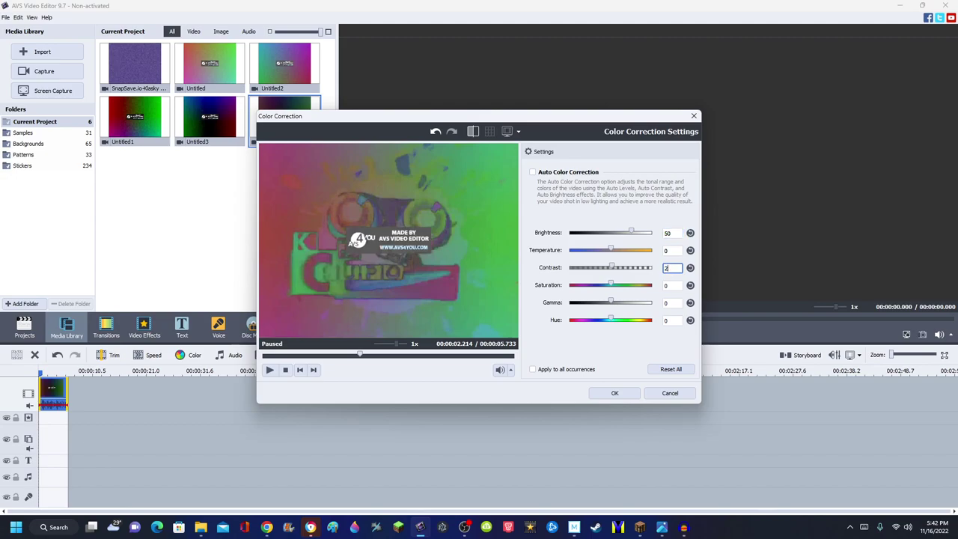
{"action": "type", "text": "5"}
{"action": "left_click", "coordinate": [334, 355]}
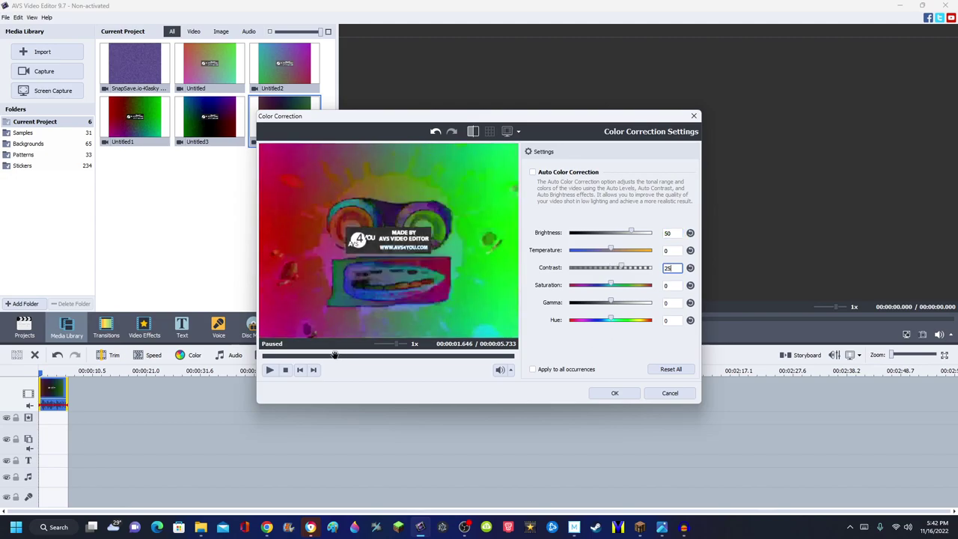
{"action": "left_click", "coordinate": [614, 392]}
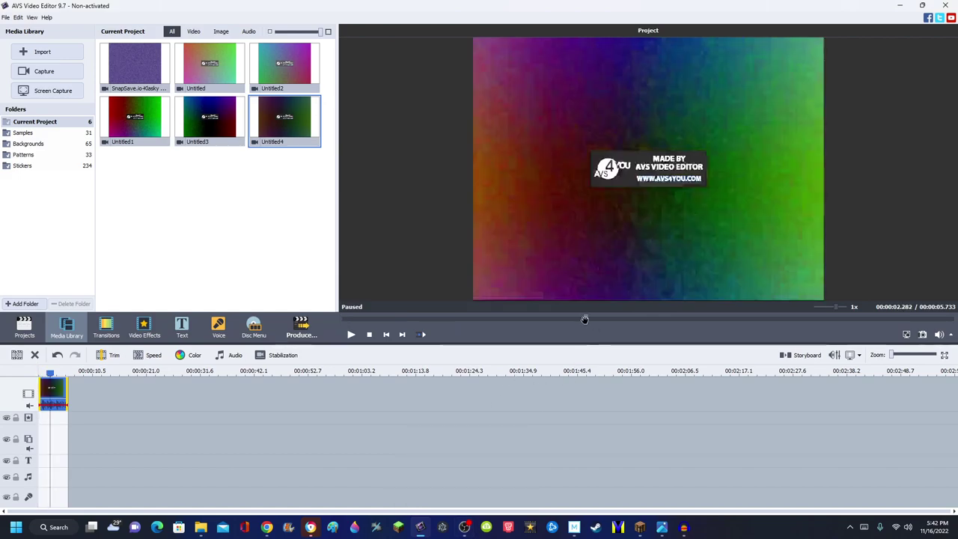
Step: Switch to OBS Studio
{"action": "left_click", "coordinate": [464, 527]}
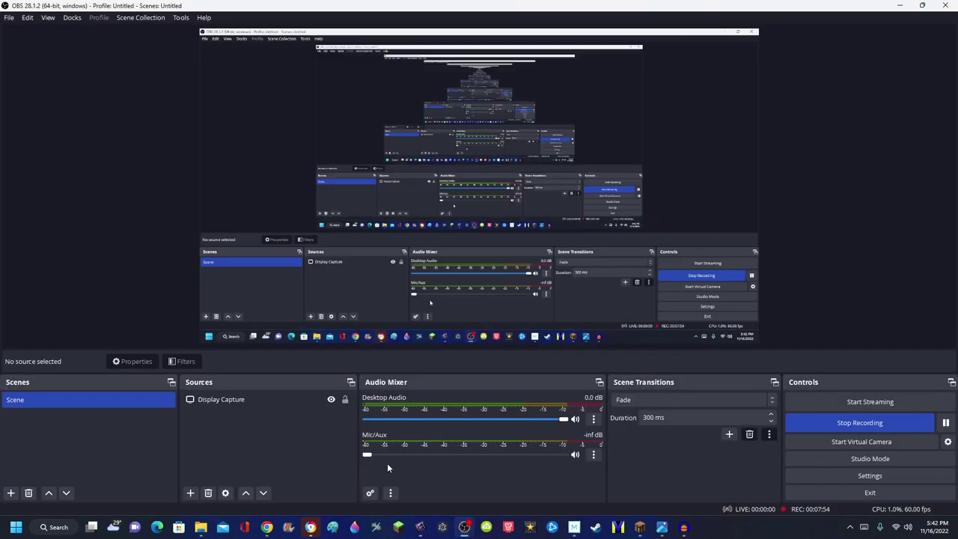